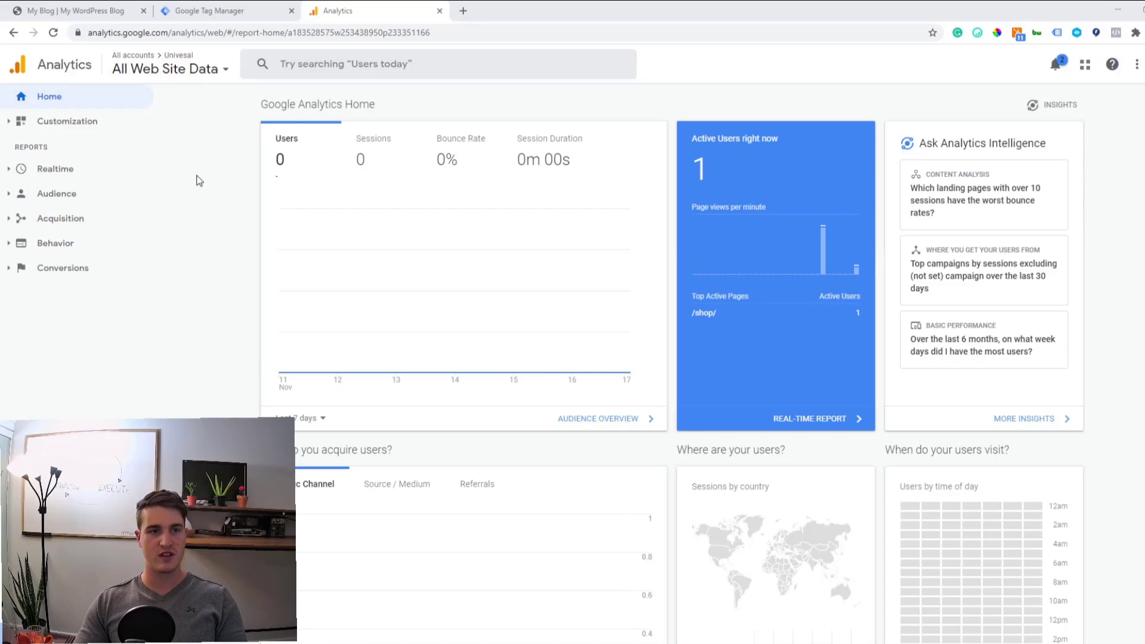
Open the Saw product from the demo shop's New Arrivals and add one to the cart.
left_click(83, 6)
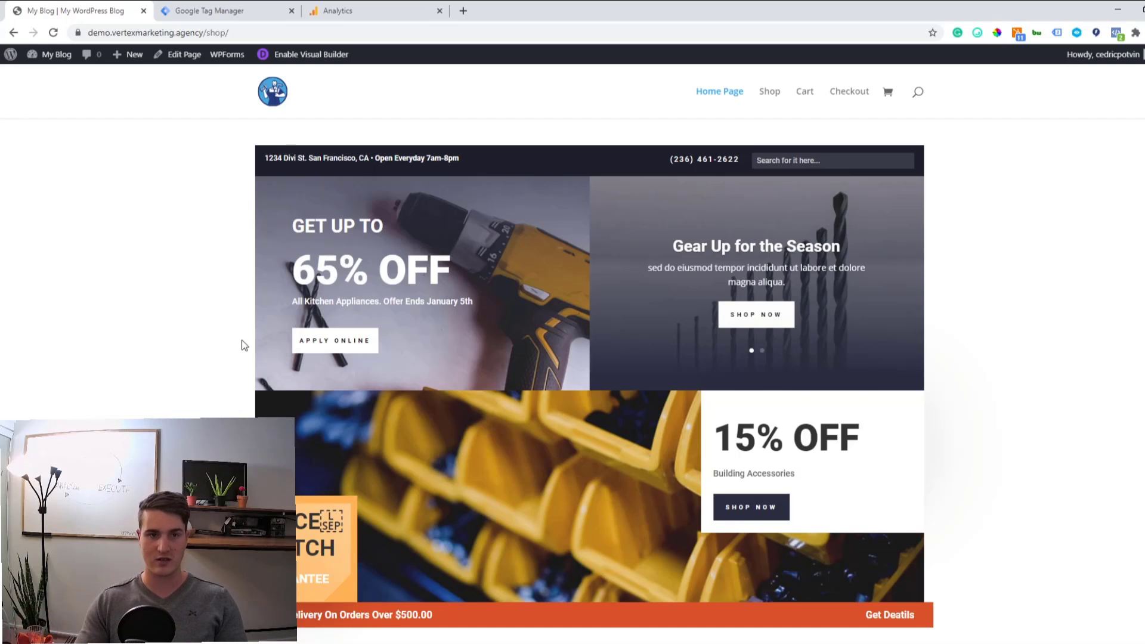
scroll(236, 338, "down", 8)
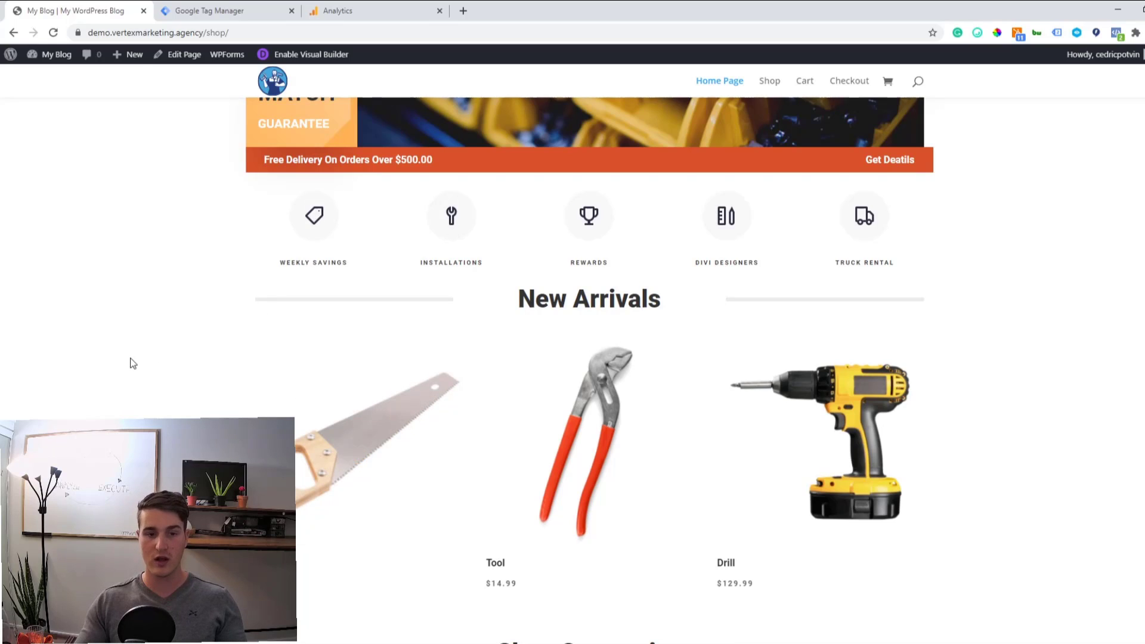
left_click(276, 412)
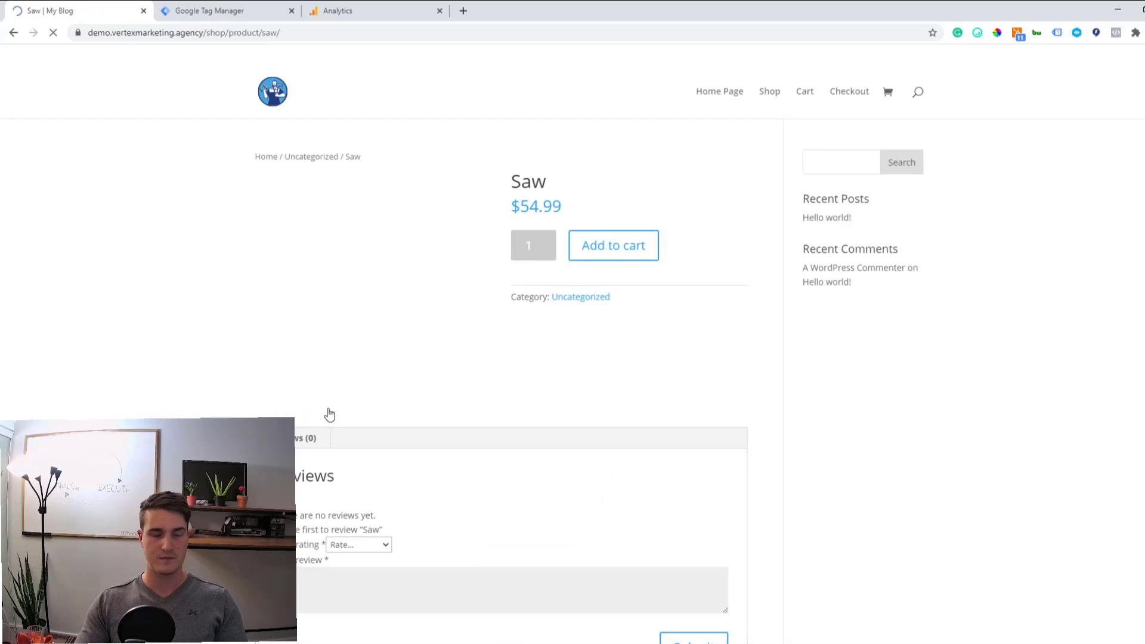
left_click(639, 266)
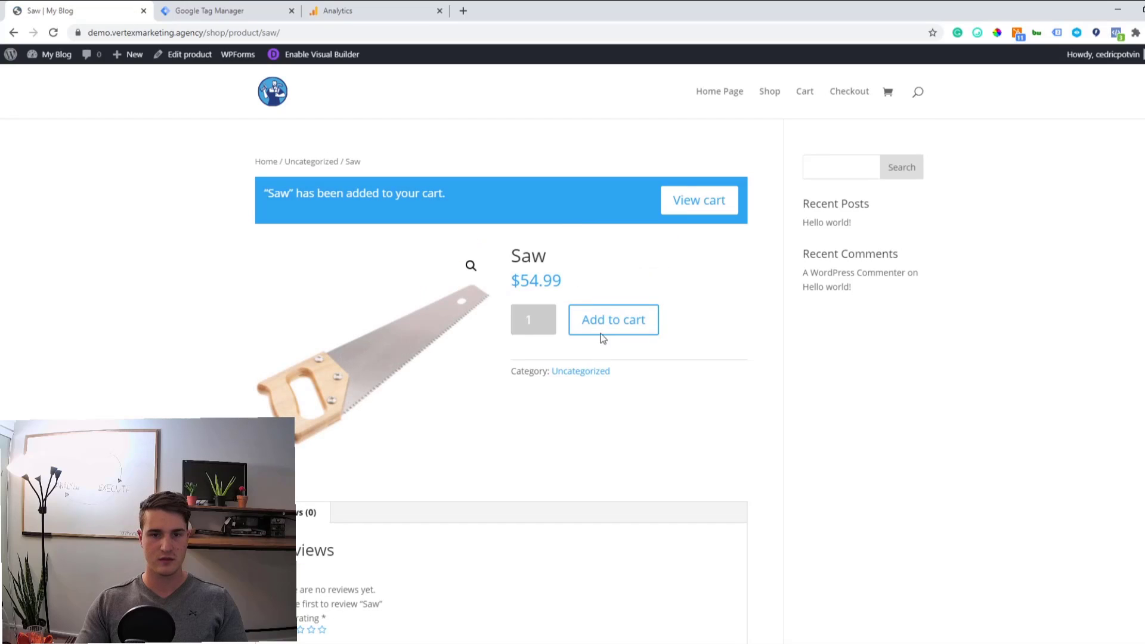
Proceed from the cart to checkout and place the order with the prefilled billing details.
left_click(721, 213)
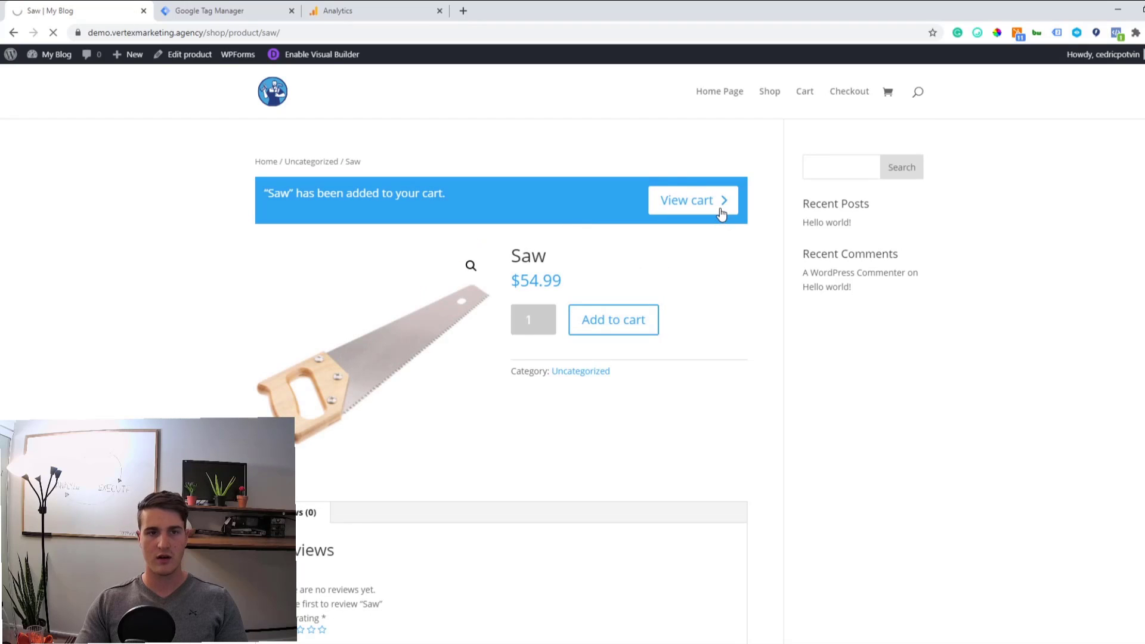
scroll(733, 328, "down", 2)
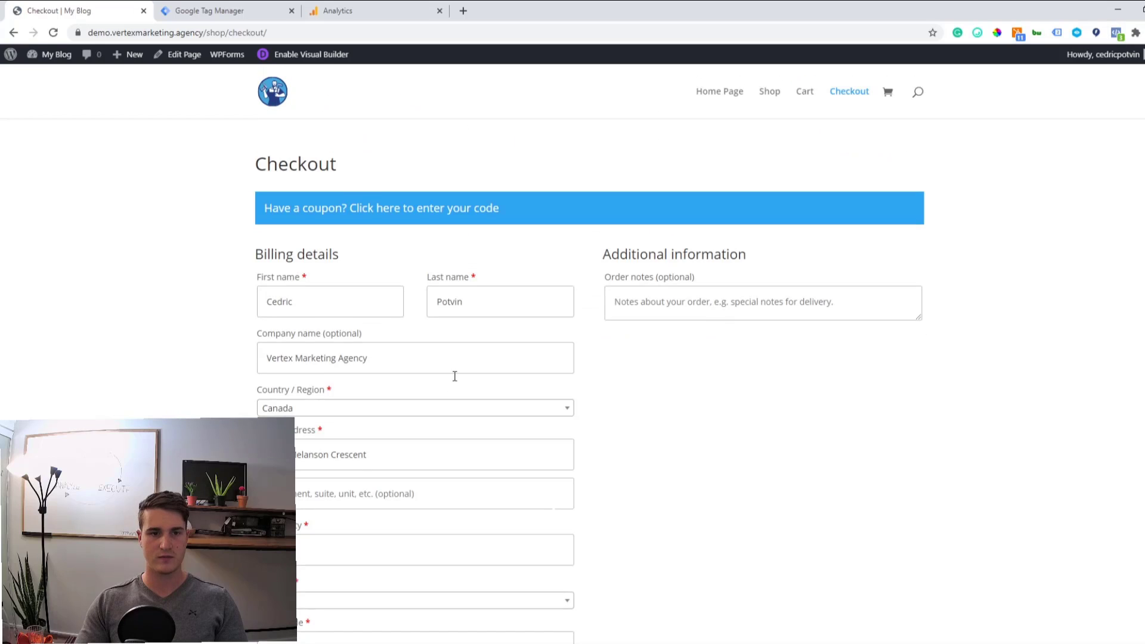
scroll(431, 384, "down", 15)
left_click(849, 289)
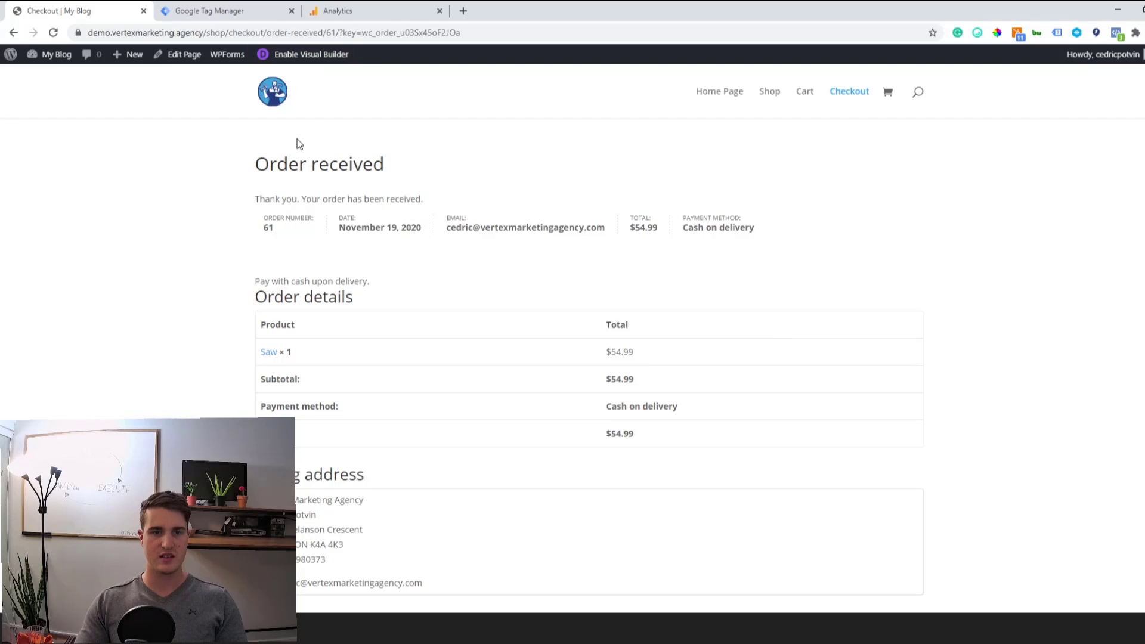
Copy the "/order-received/" part of the order confirmation page's URL.
left_click(189, 32)
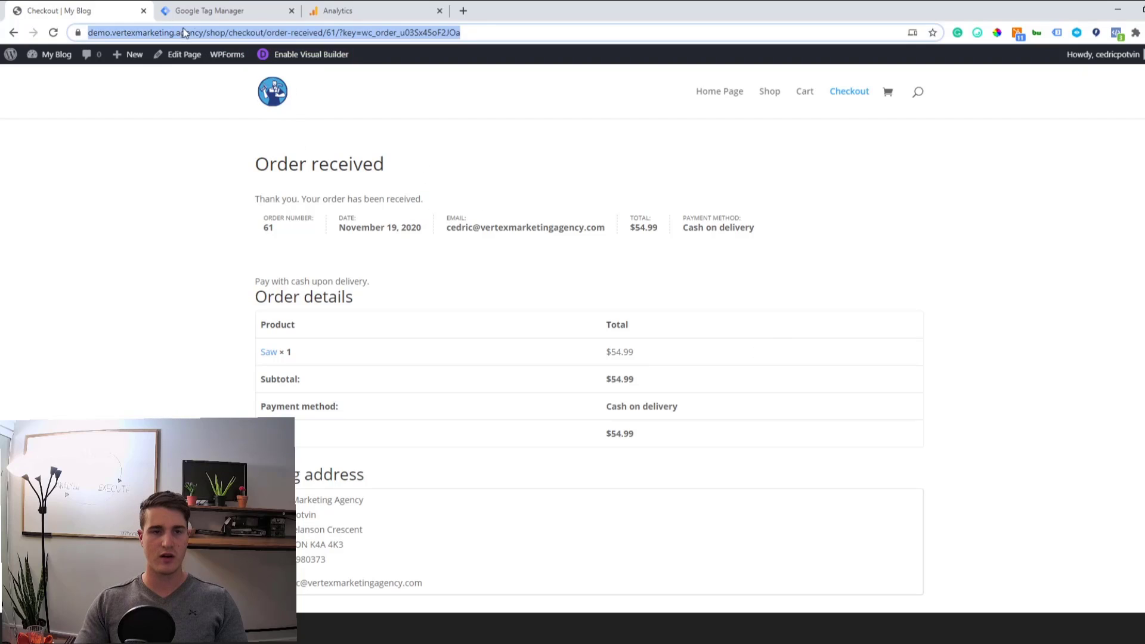
left_click(284, 32)
left_click_drag(488, 32, 417, 32)
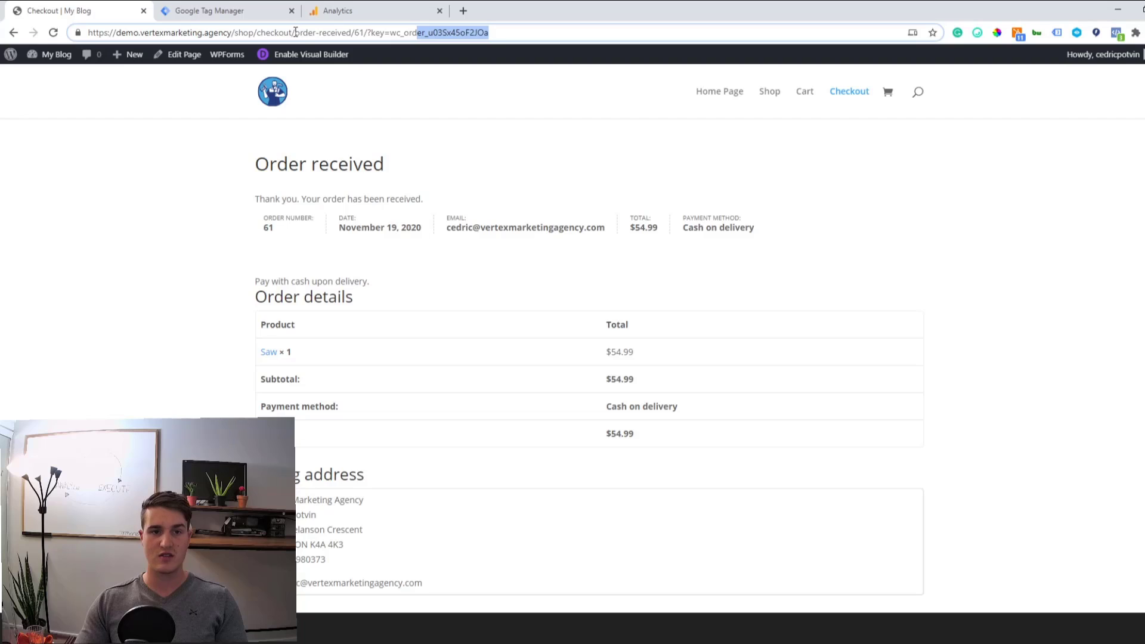
left_click_drag(296, 32, 352, 30)
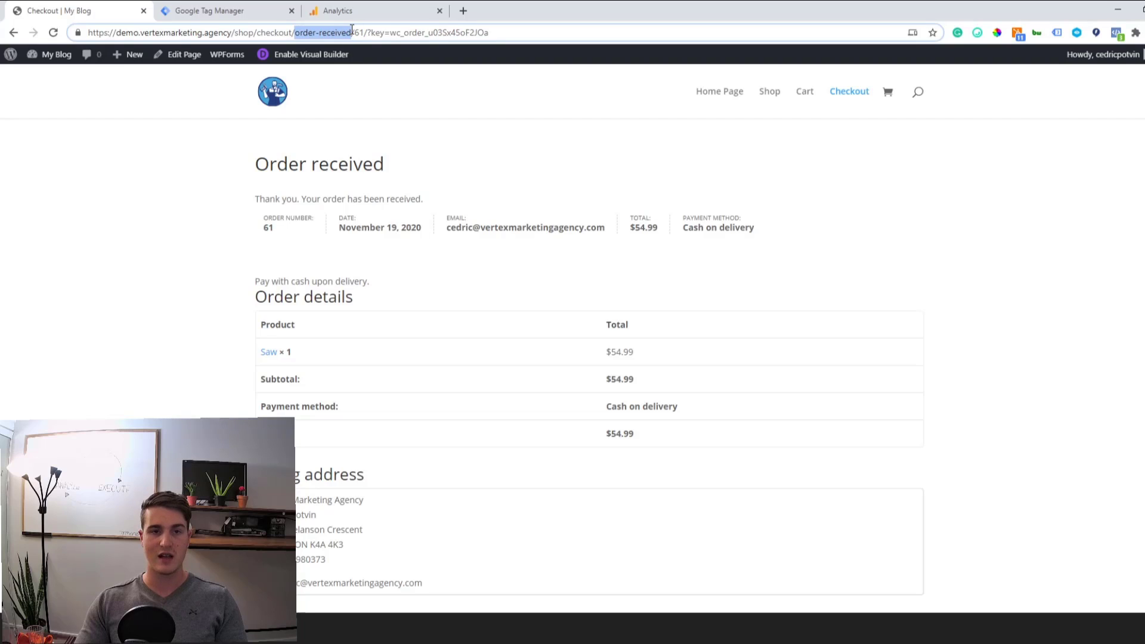
left_click(355, 32)
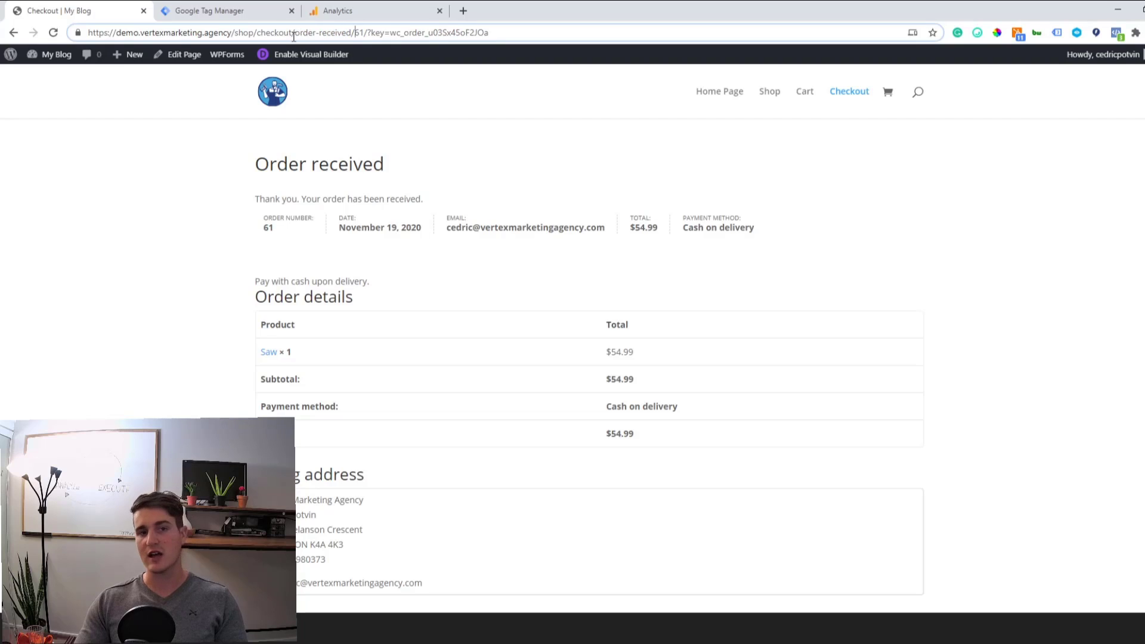
left_click_drag(292, 34, 356, 30)
key("ctrl+c")
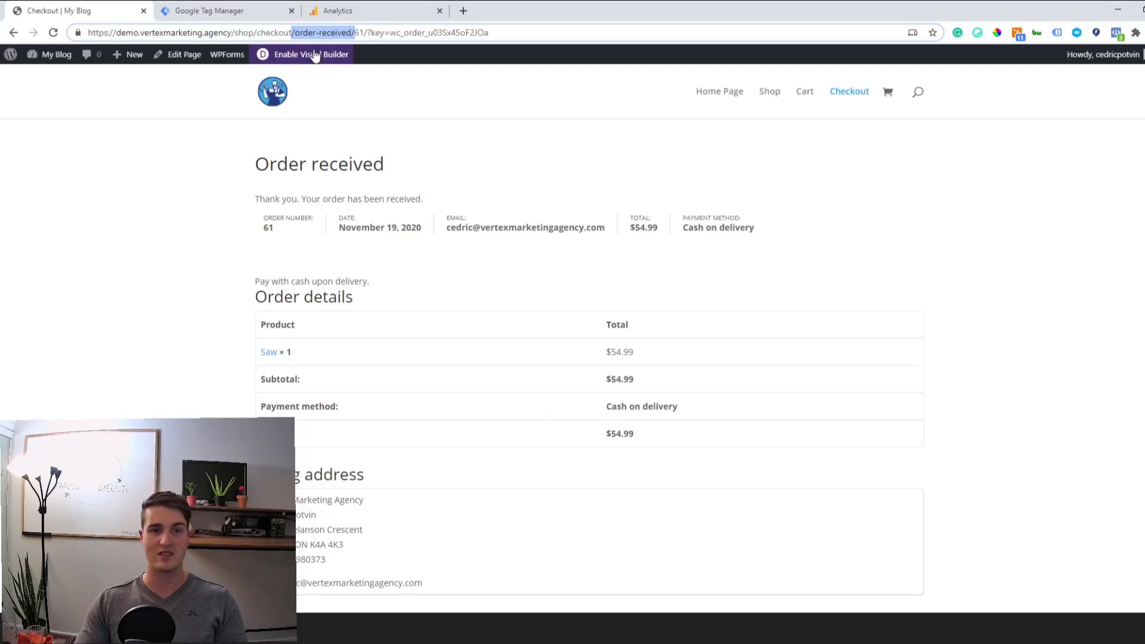
left_click(296, 33)
left_click_drag(295, 32, 356, 40)
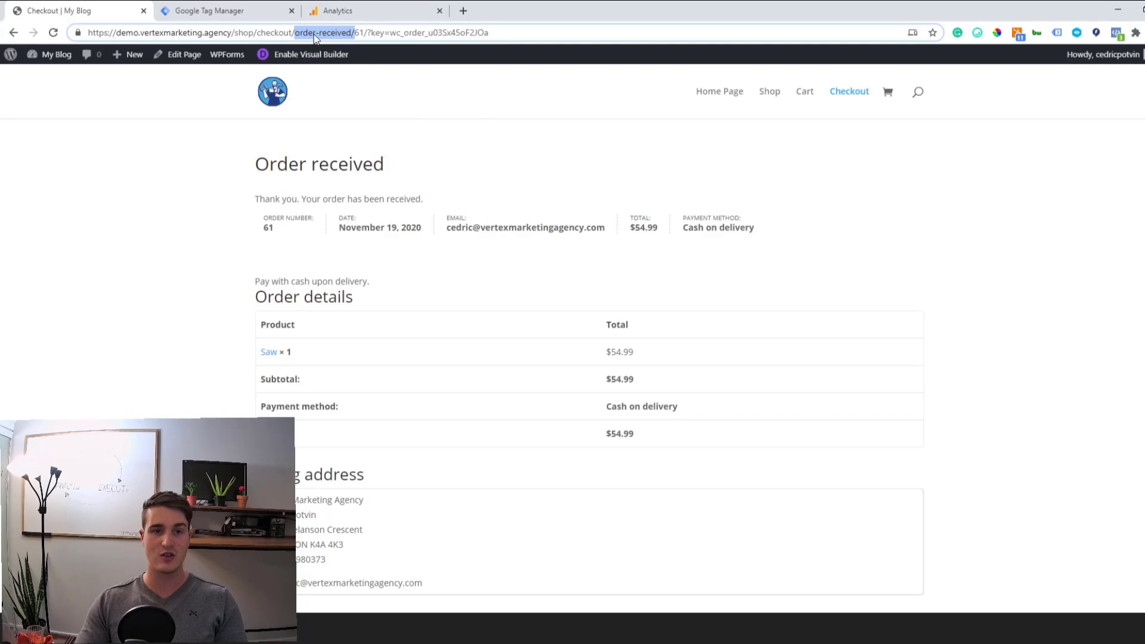
left_click_drag(356, 33, 292, 34)
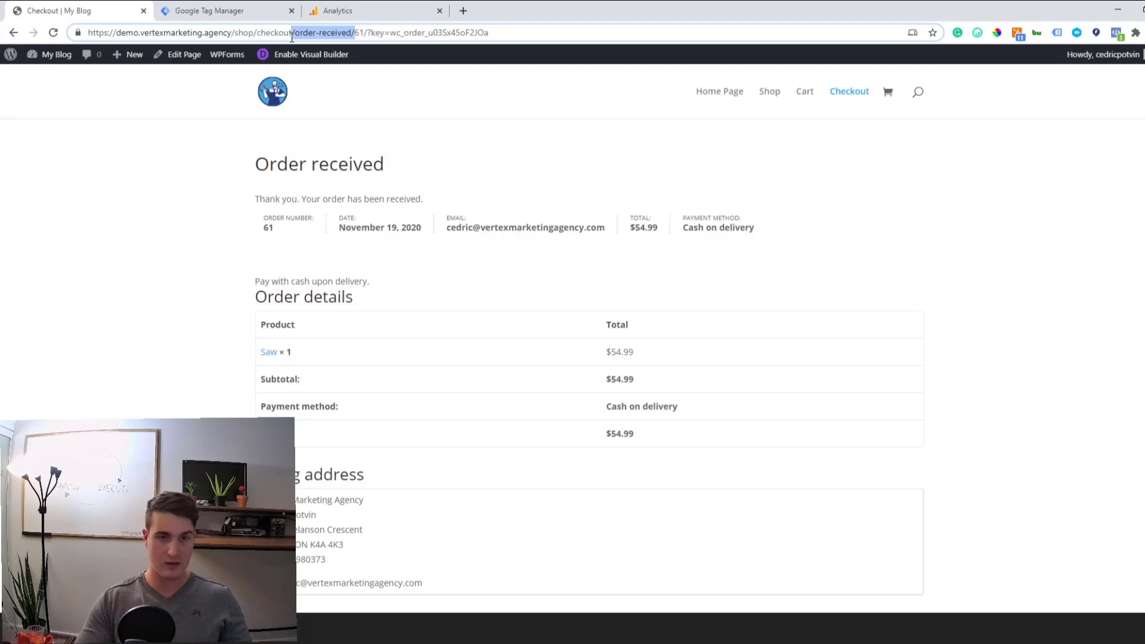
Switch to Google Tag Manager and create a new trigger named "Purchase".
left_click(241, 9)
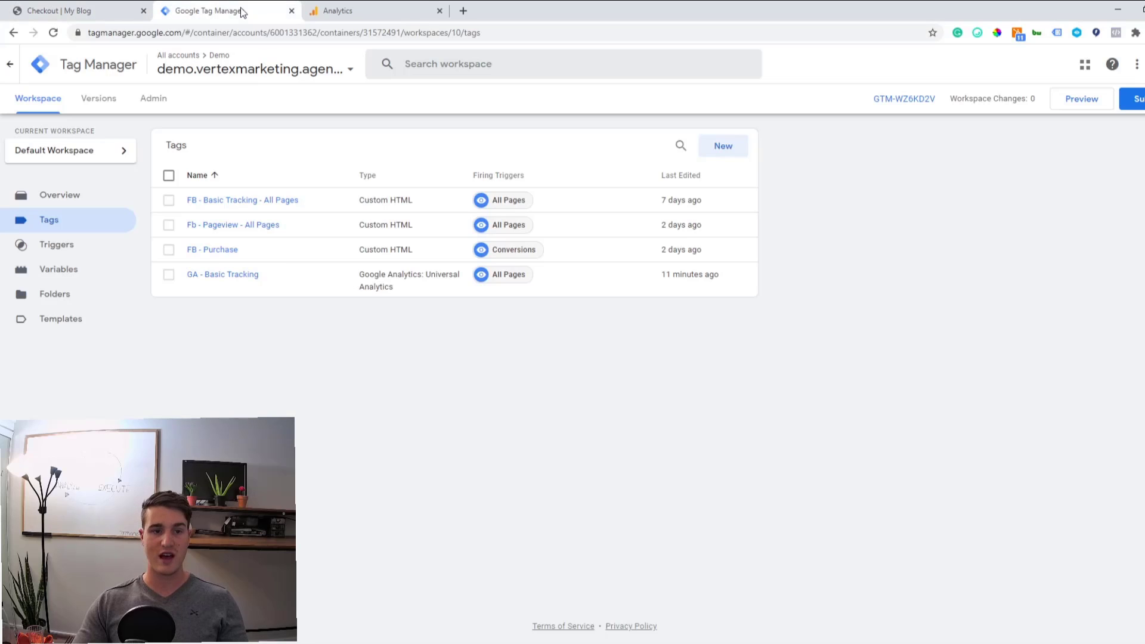
left_click(71, 251)
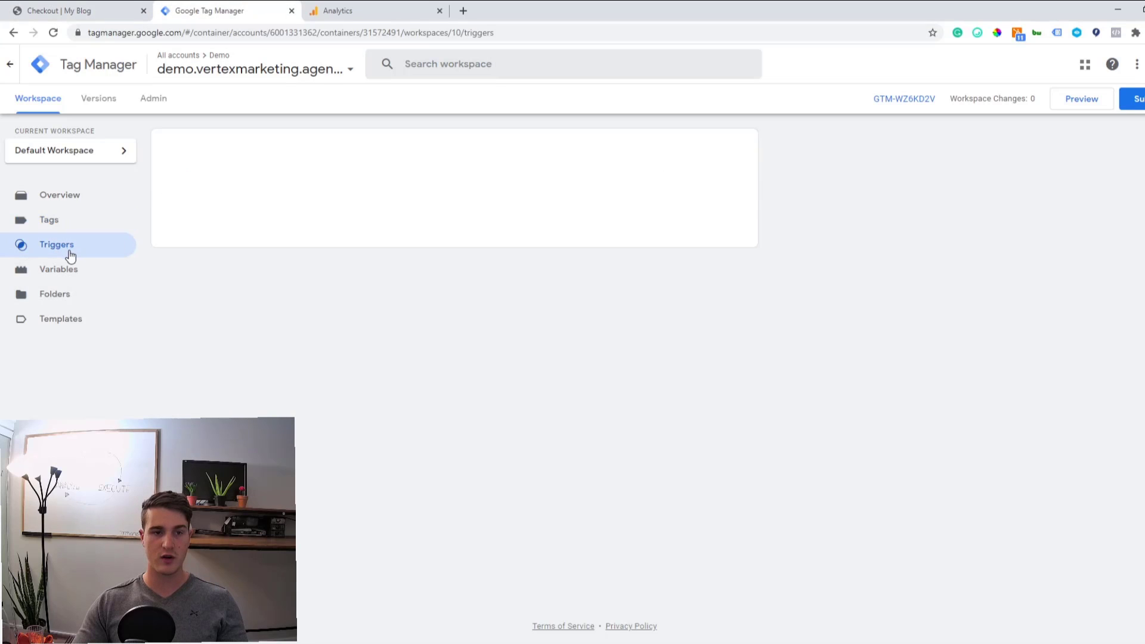
left_click(730, 158)
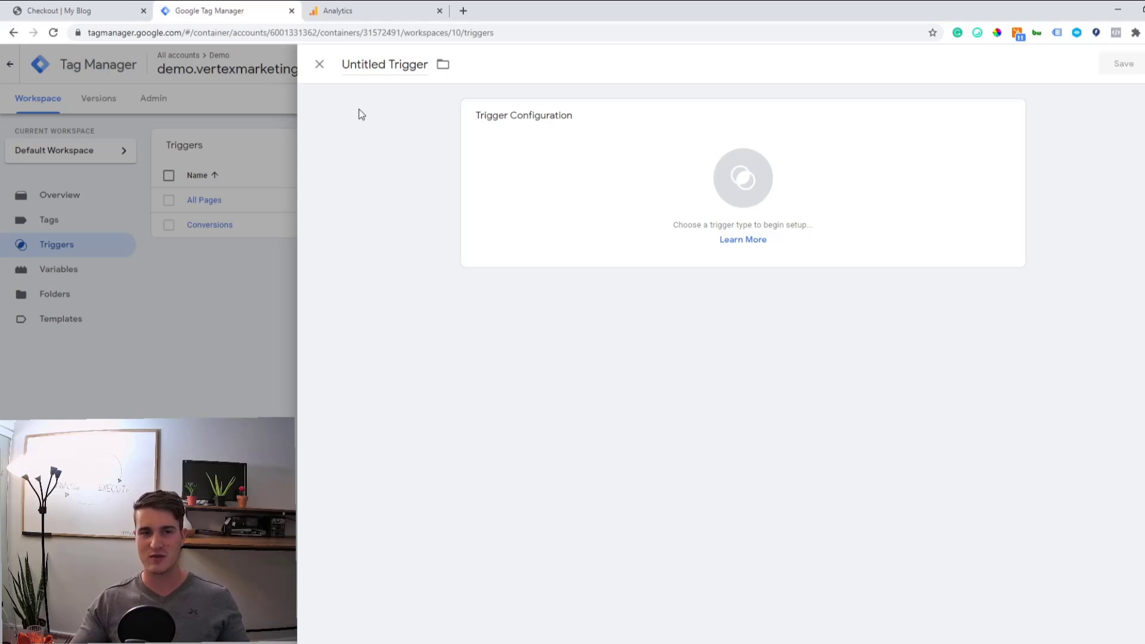
left_click(378, 76)
key("BackSpace")
type("Purc")
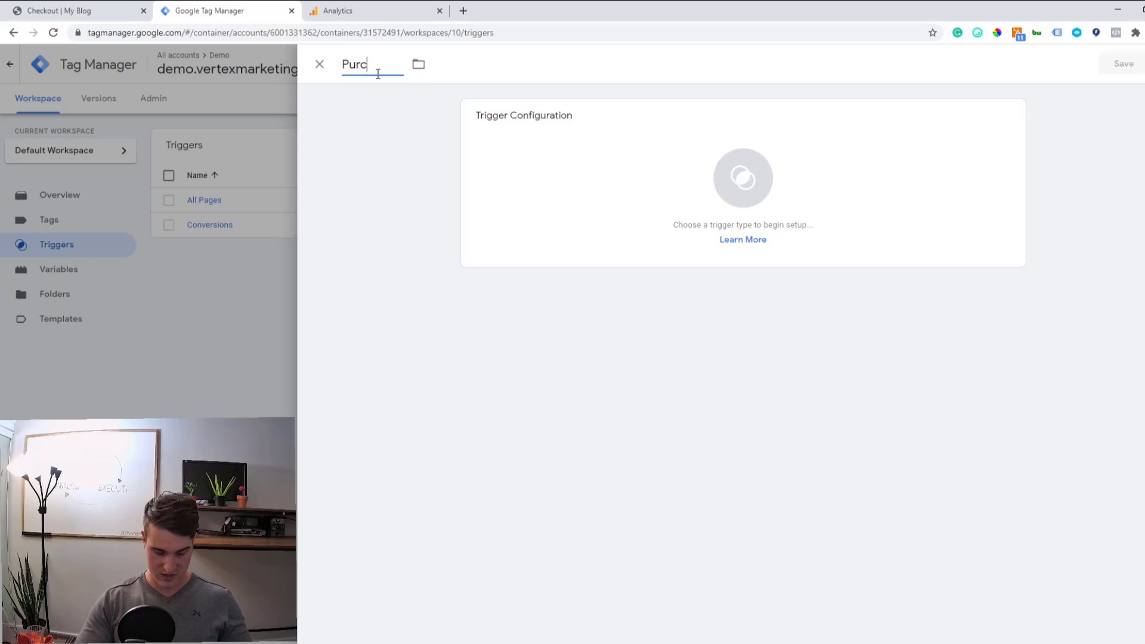
type("hase")
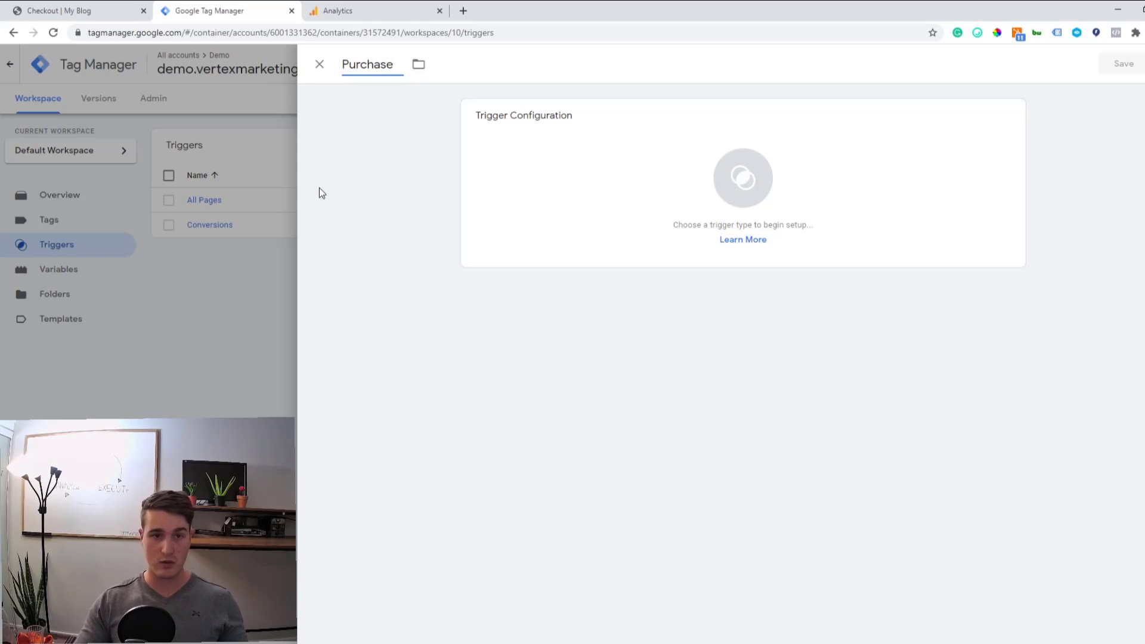
Configure the trigger as Page View firing on Some Page Views where Page URL contains "/order-received/", and save it.
left_click(622, 244)
left_click(867, 144)
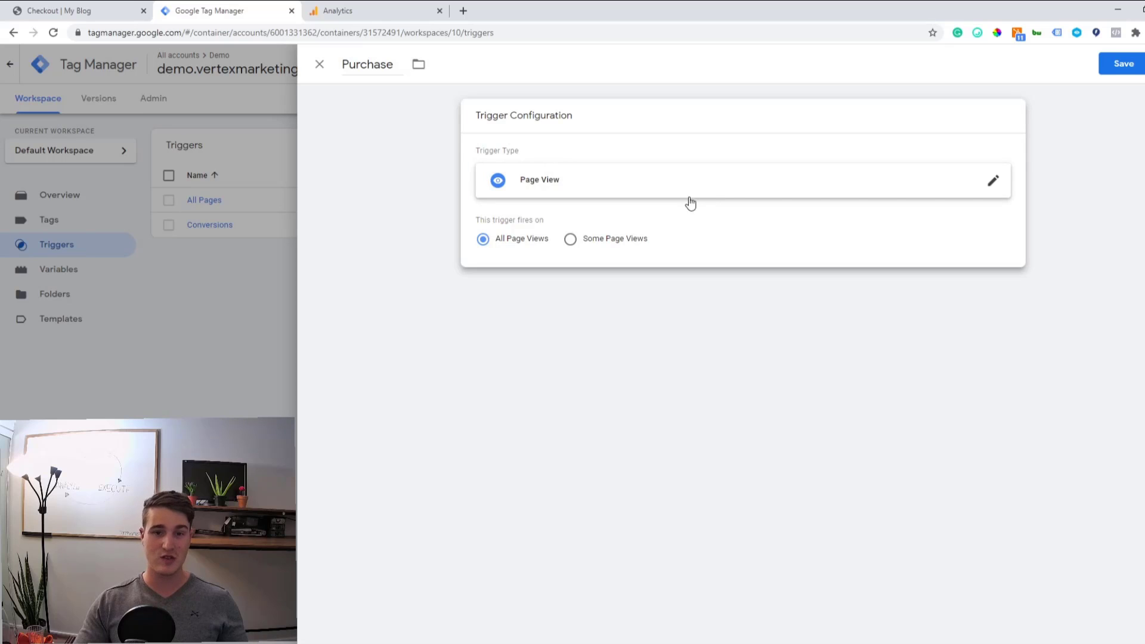
left_click(593, 242)
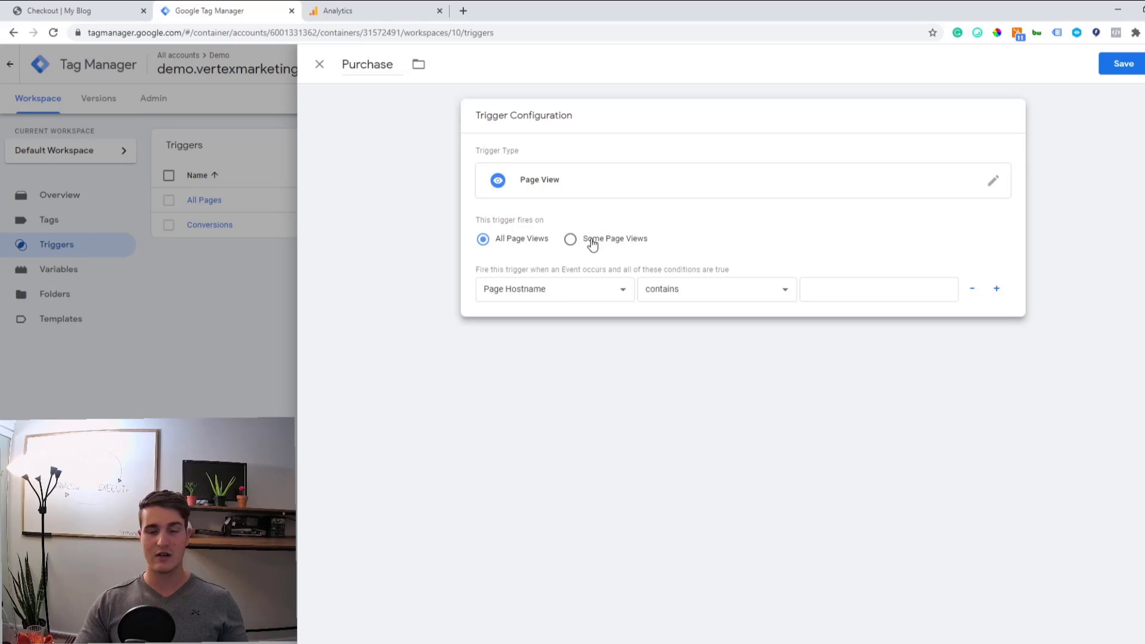
left_click(567, 288)
left_click(514, 332)
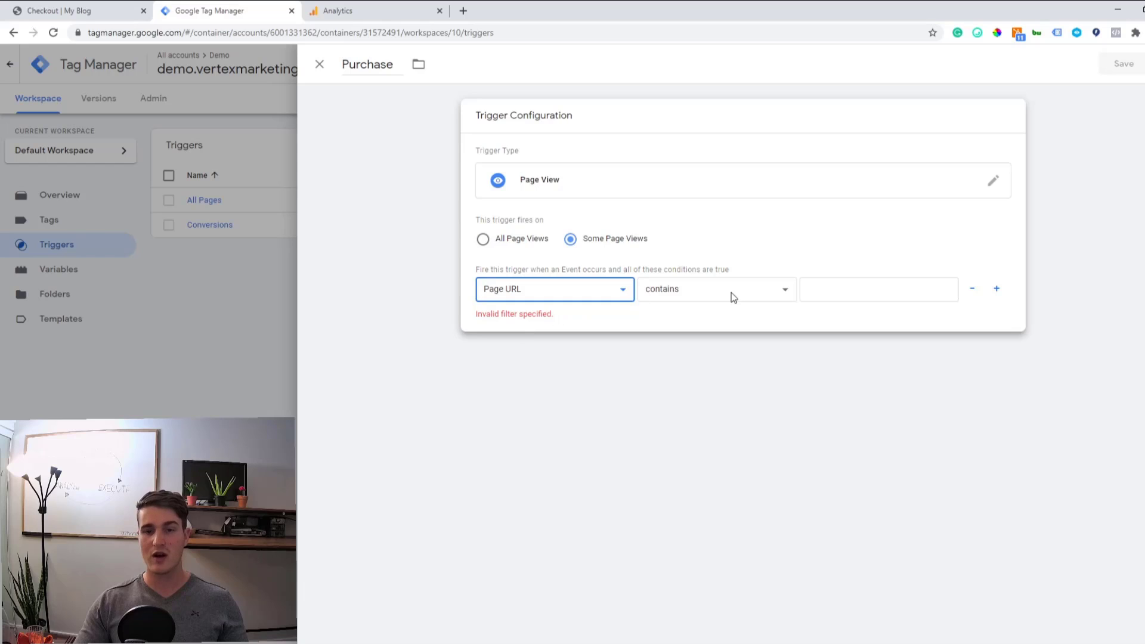
left_click(821, 284)
key("ctrl+v")
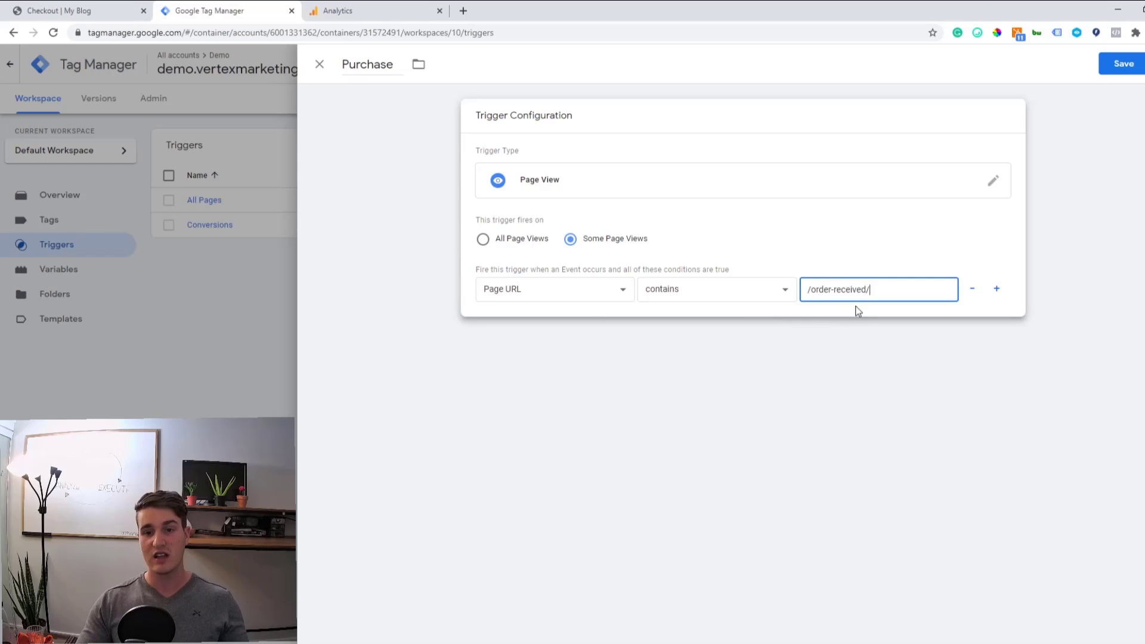
left_click_drag(883, 290, 803, 293)
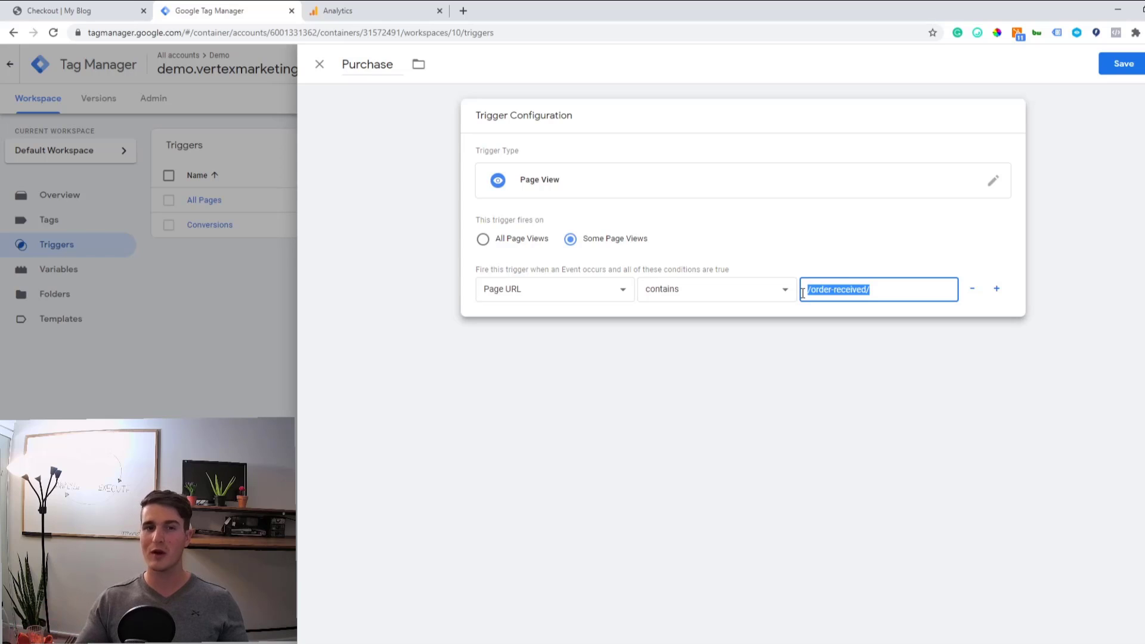
left_click(1071, 108)
left_click(1108, 71)
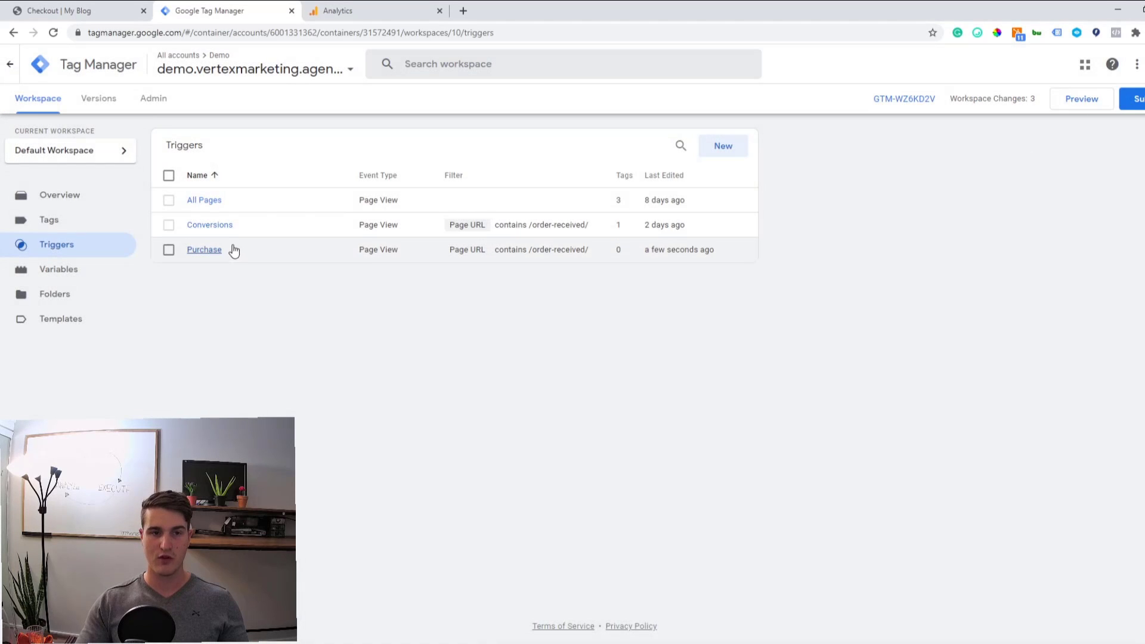
Create a new tag named "GA - Purchase".
left_click(44, 230)
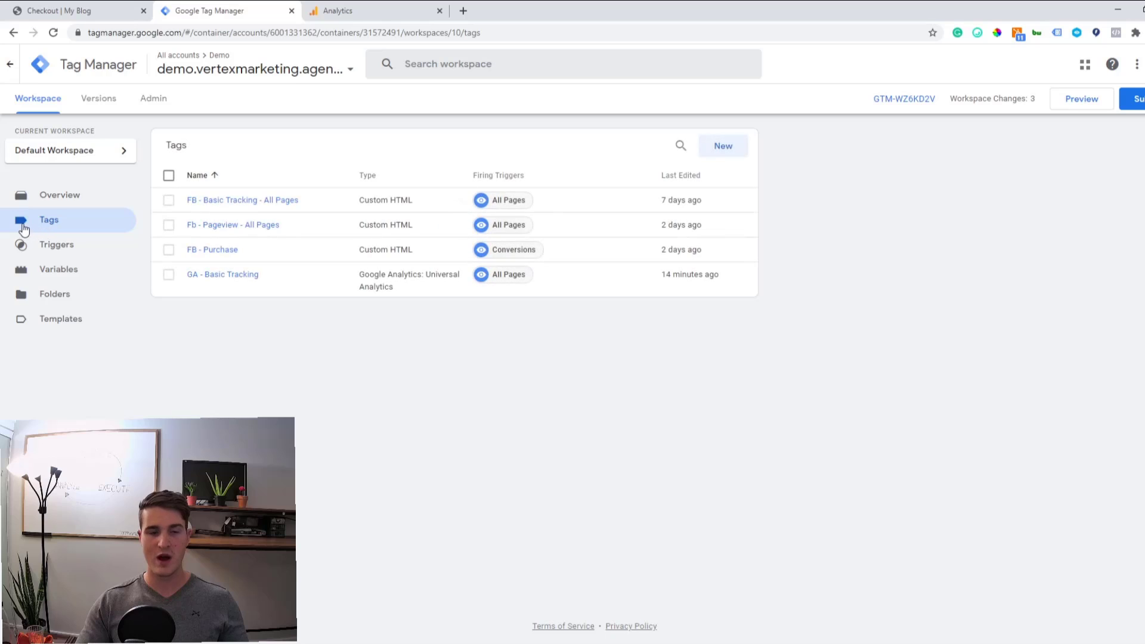
left_click(733, 148)
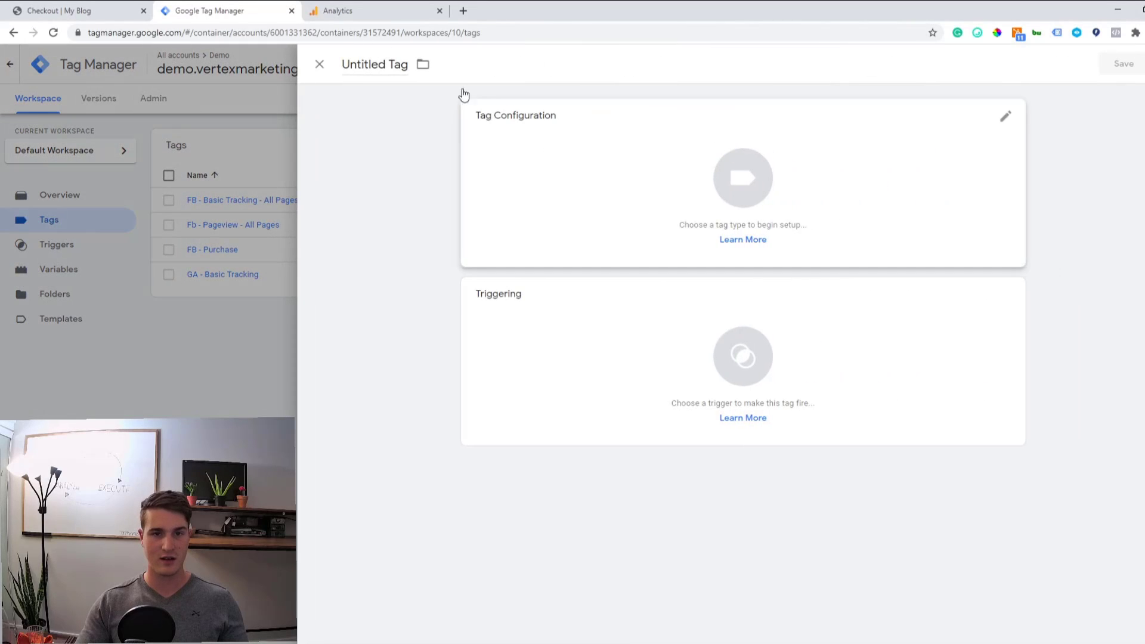
left_click(379, 63)
key("BackSpace")
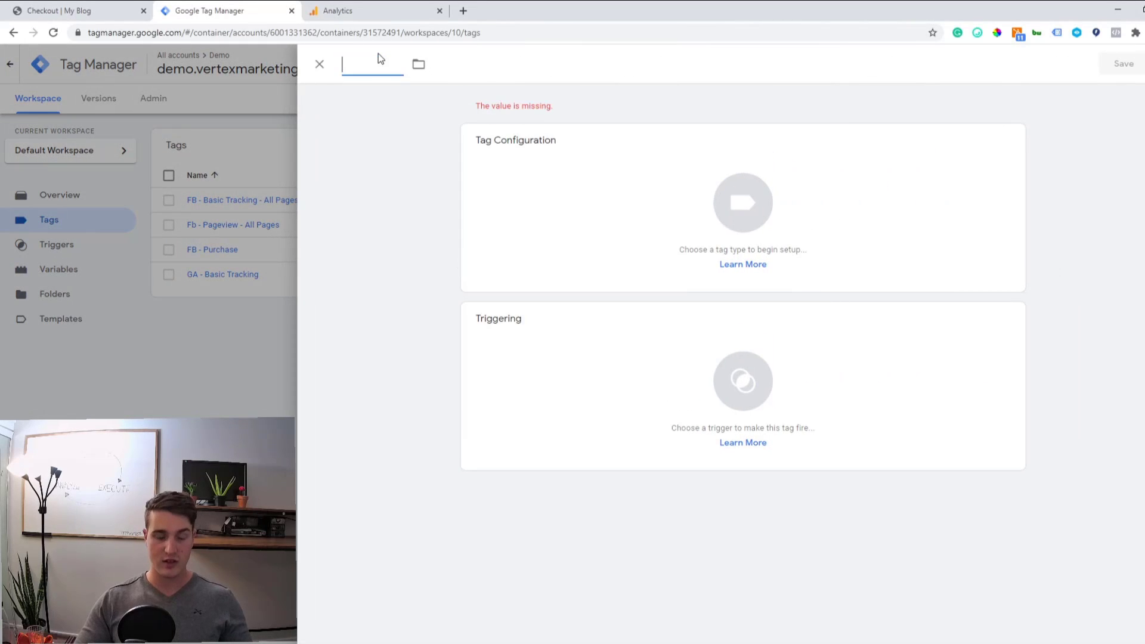
type("GA")
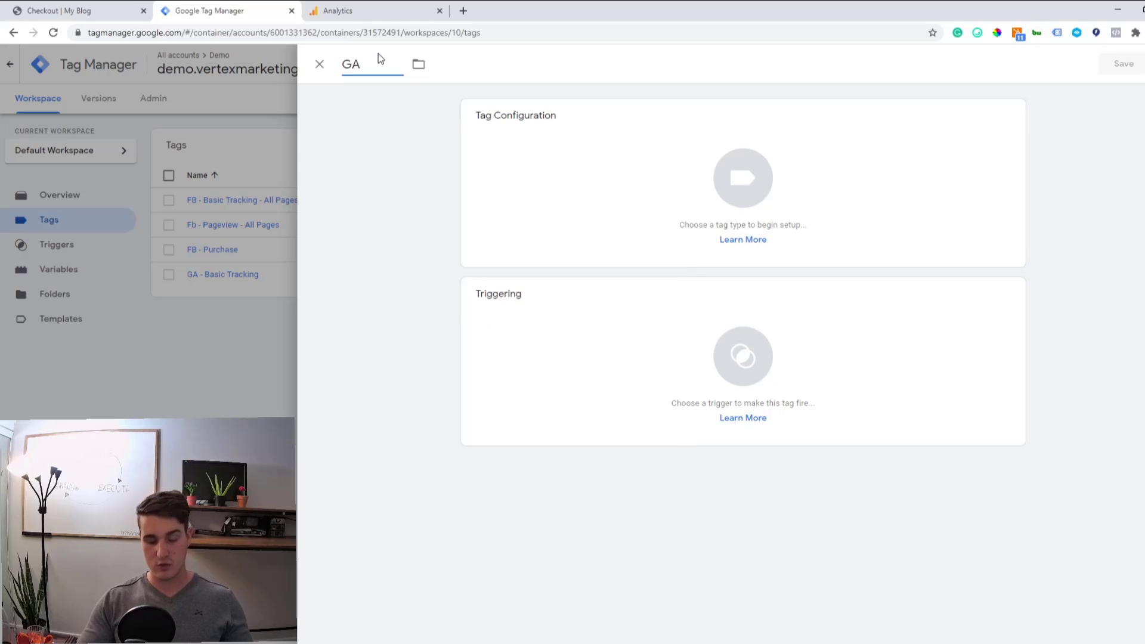
type(" - ")
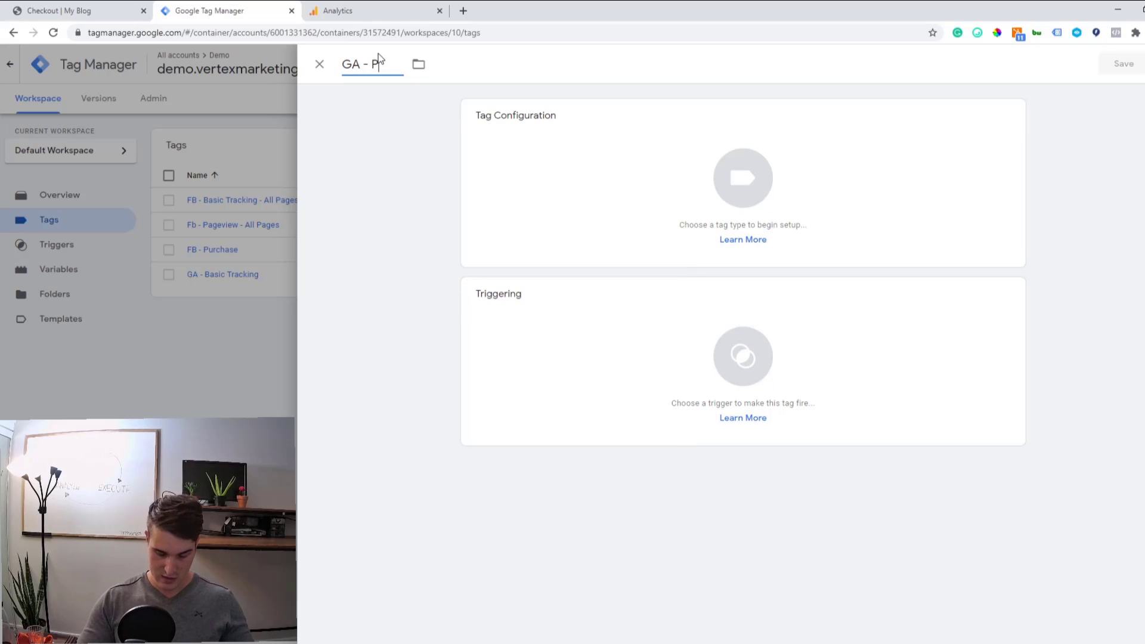
type("Purchase")
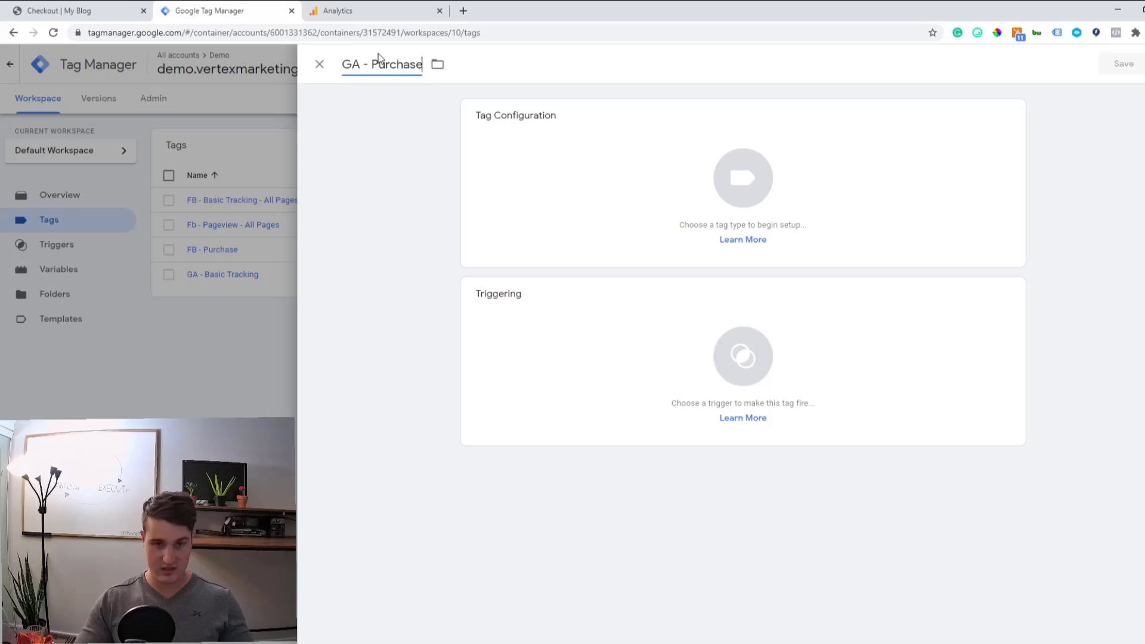
Set the tag type to Google Analytics: Universal Analytics with the track type Event.
left_click(481, 238)
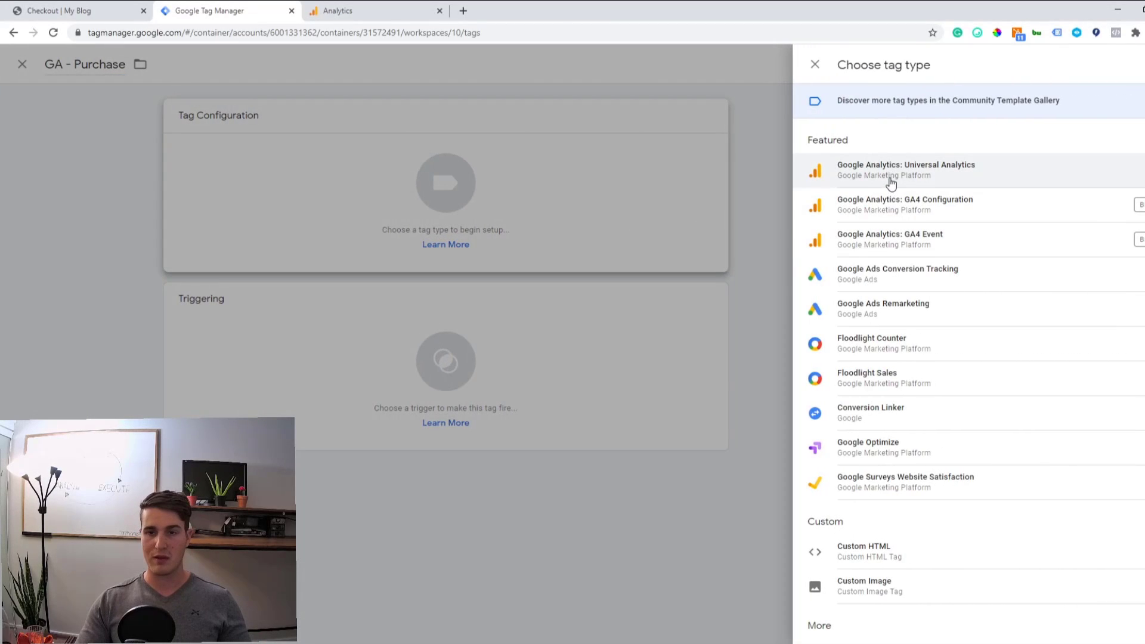
left_click(891, 183)
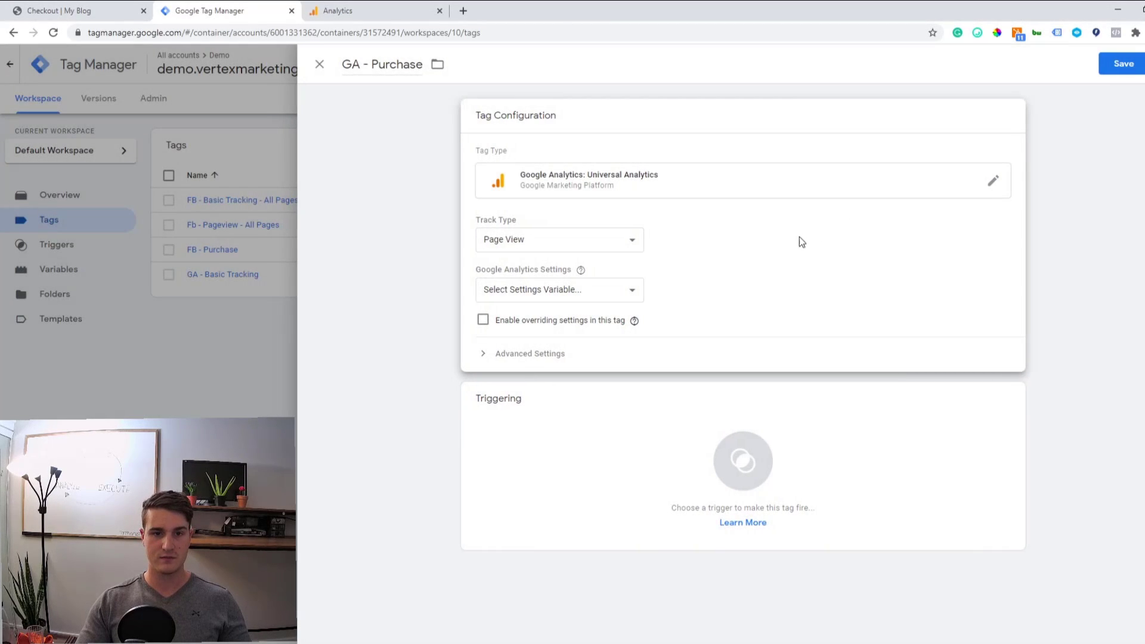
left_click(608, 250)
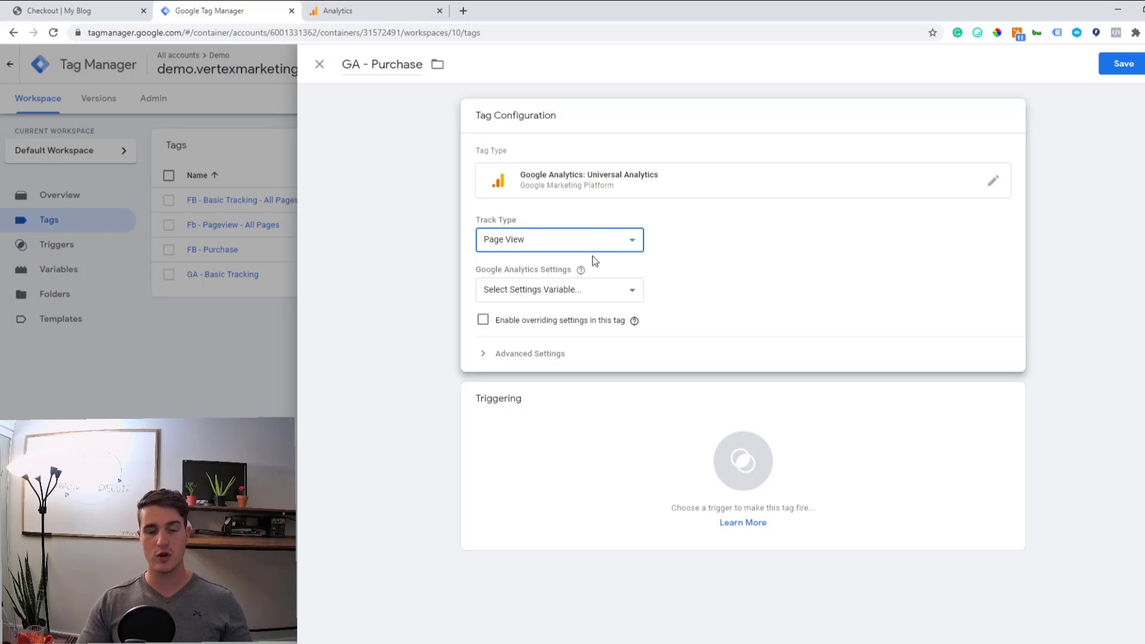
left_click(561, 270)
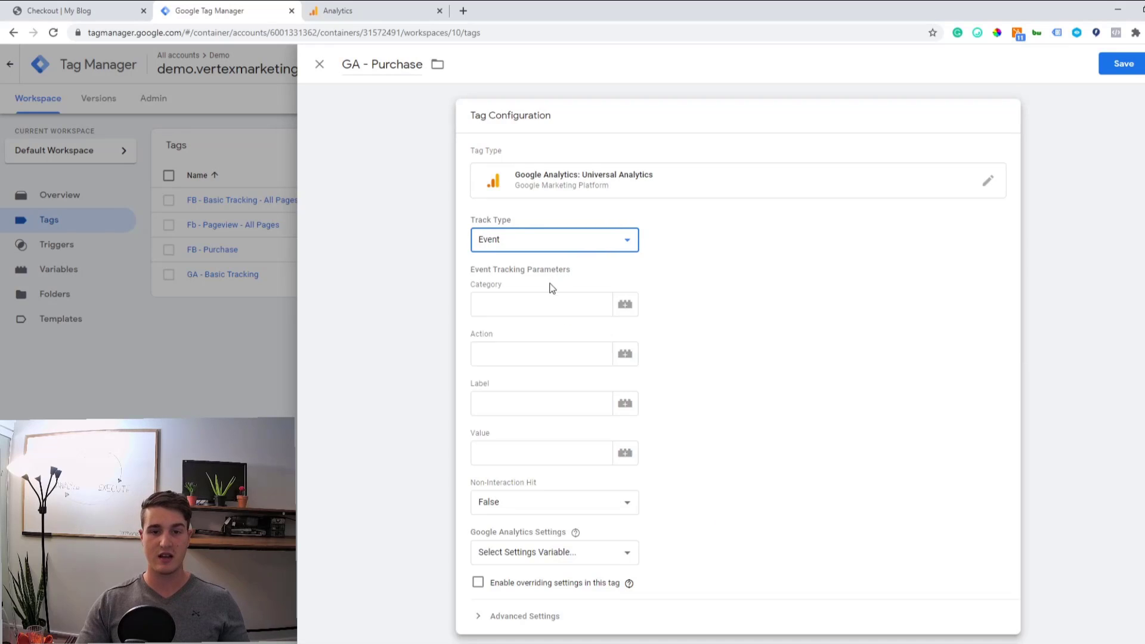
Set the event's Action and Label to "Purchase" and its Non-Interaction Hit to True.
left_click(511, 362)
type("P")
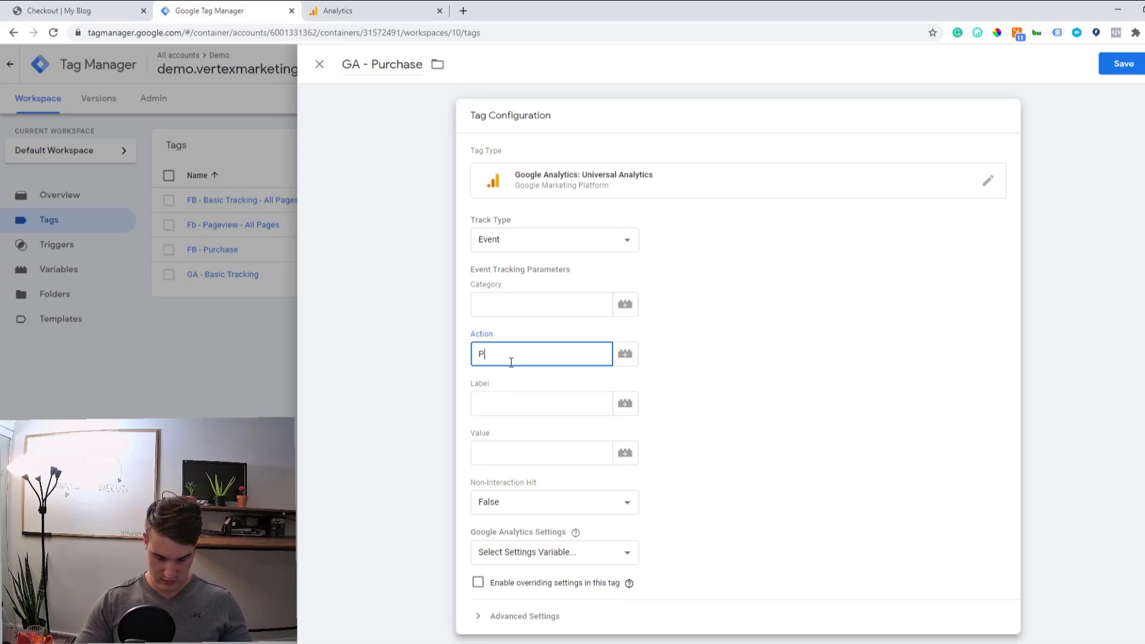
type("urchase")
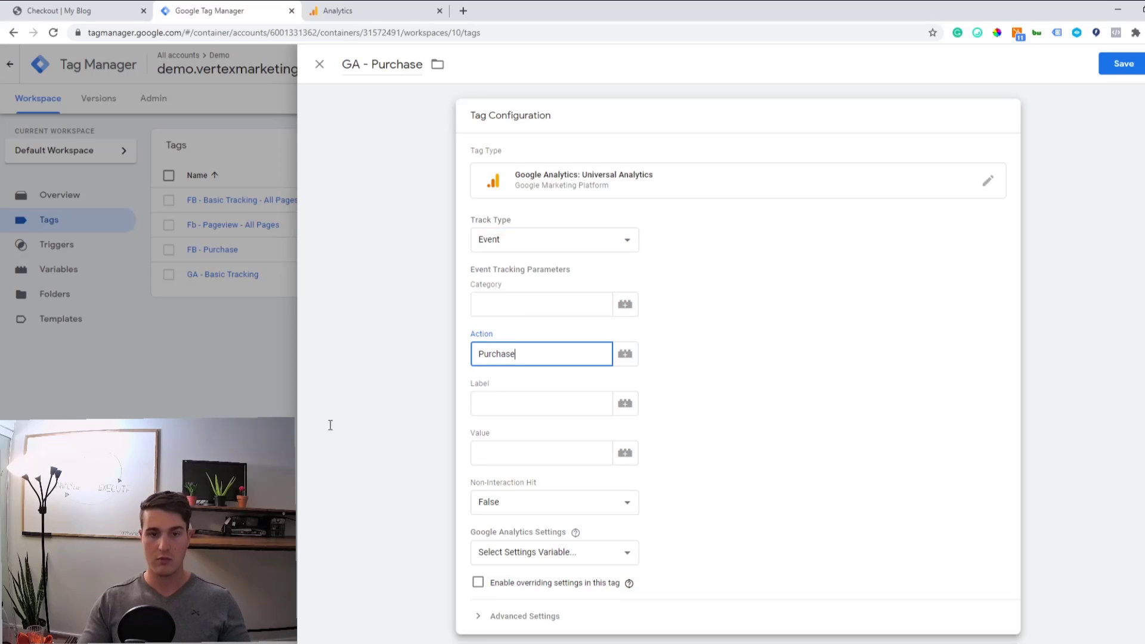
left_click(485, 409)
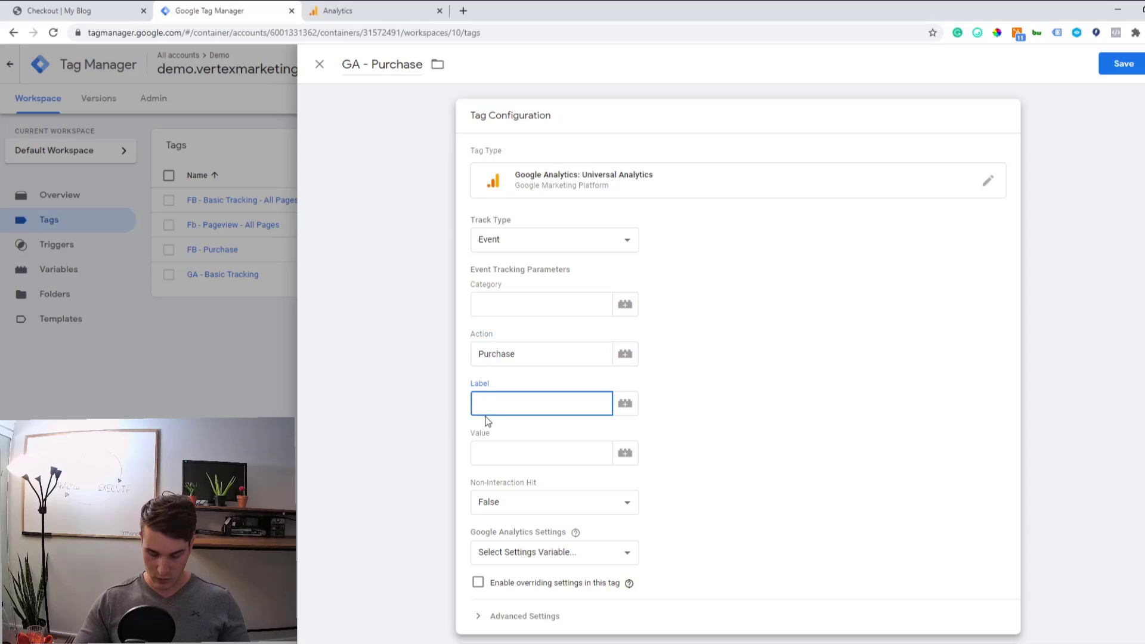
type("Purchase")
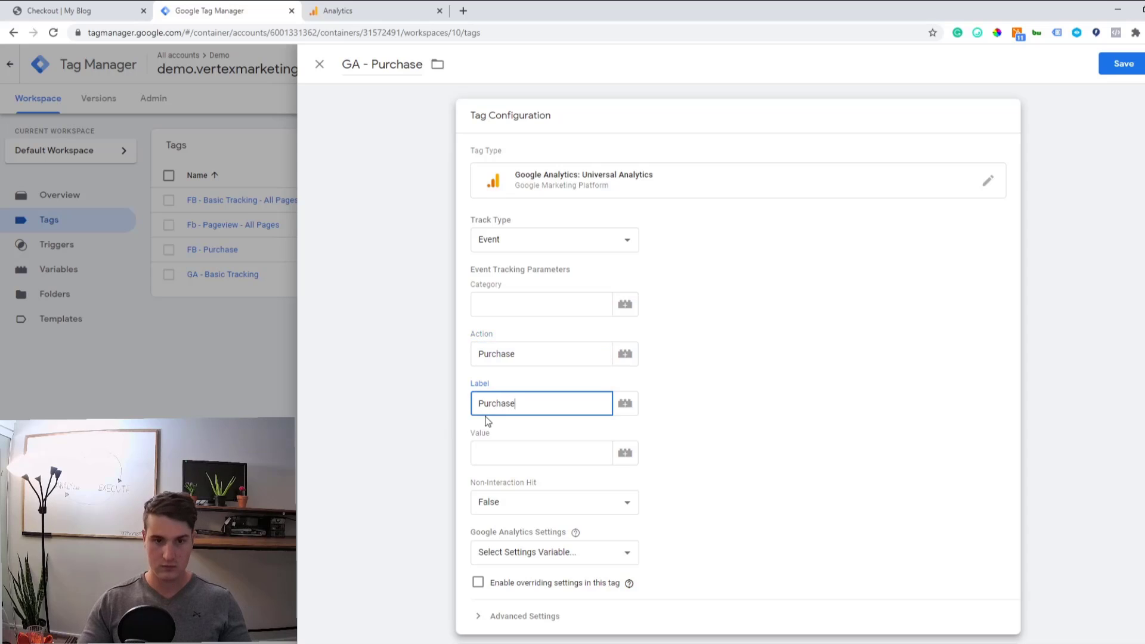
left_click(522, 511)
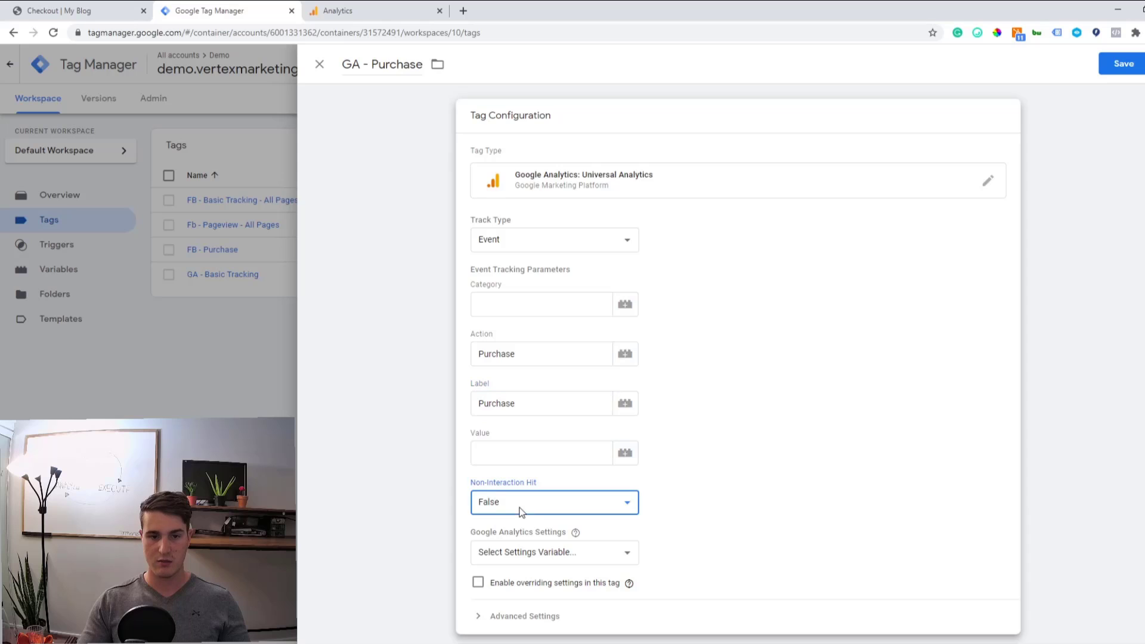
left_click(514, 520)
Assign the "Purchase" page view trigger as the firing trigger of the GA - Purchase tag.
scroll(677, 432, "down", 3)
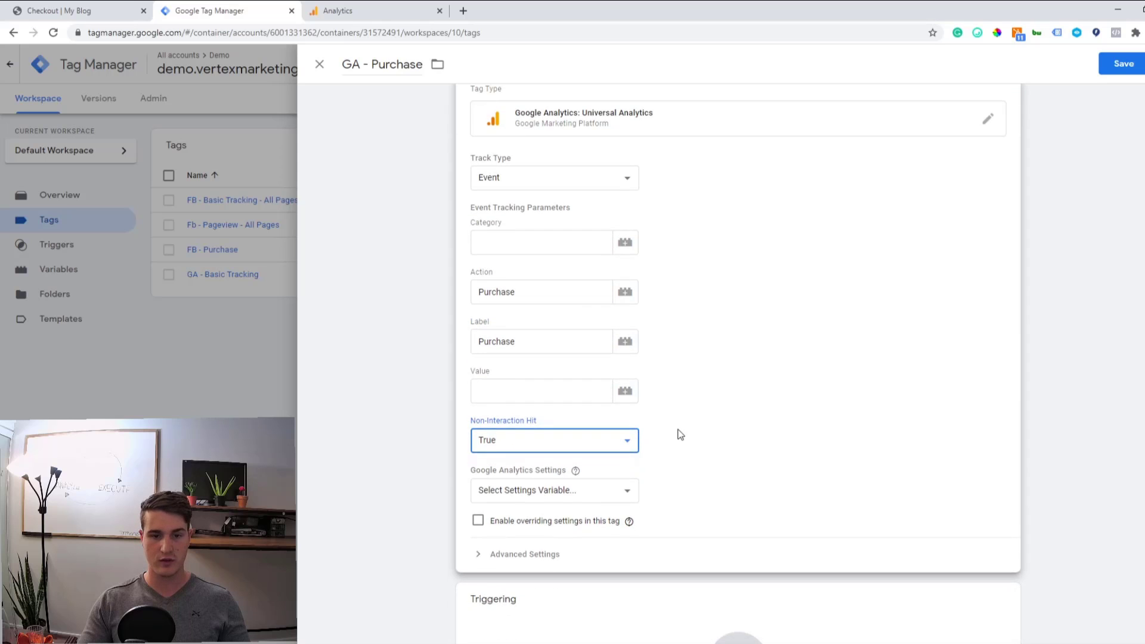
left_click(594, 525)
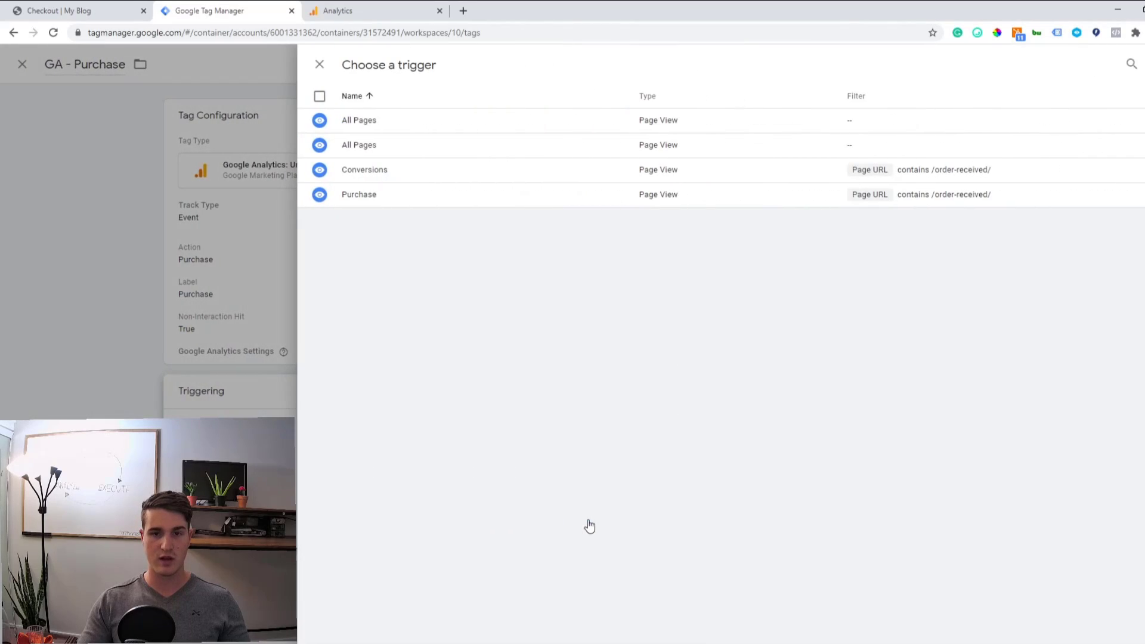
left_click(359, 194)
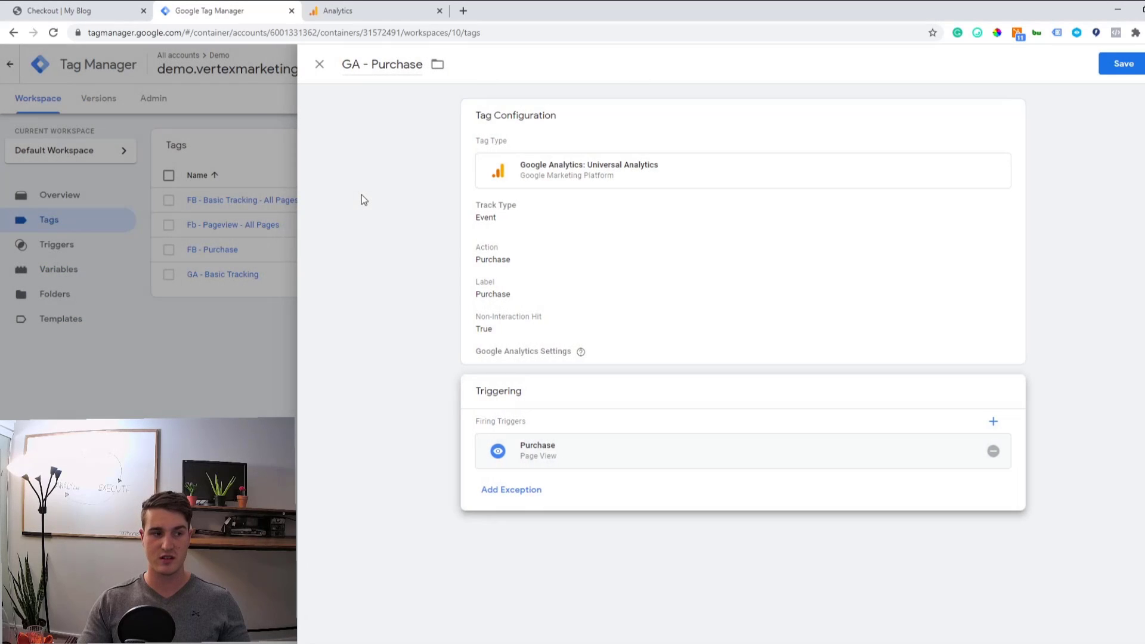
Select the existing Universal Analytics tracking ID variable as the tag's Google Analytics Settings and save the tag.
left_click(1113, 69)
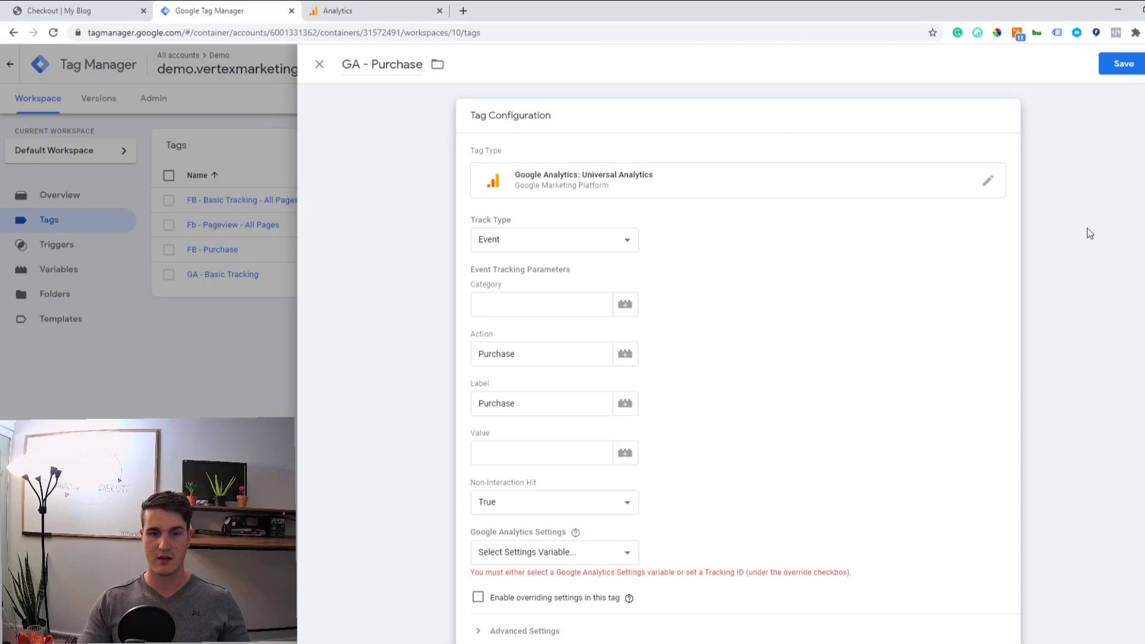
scroll(642, 435, "down", 2)
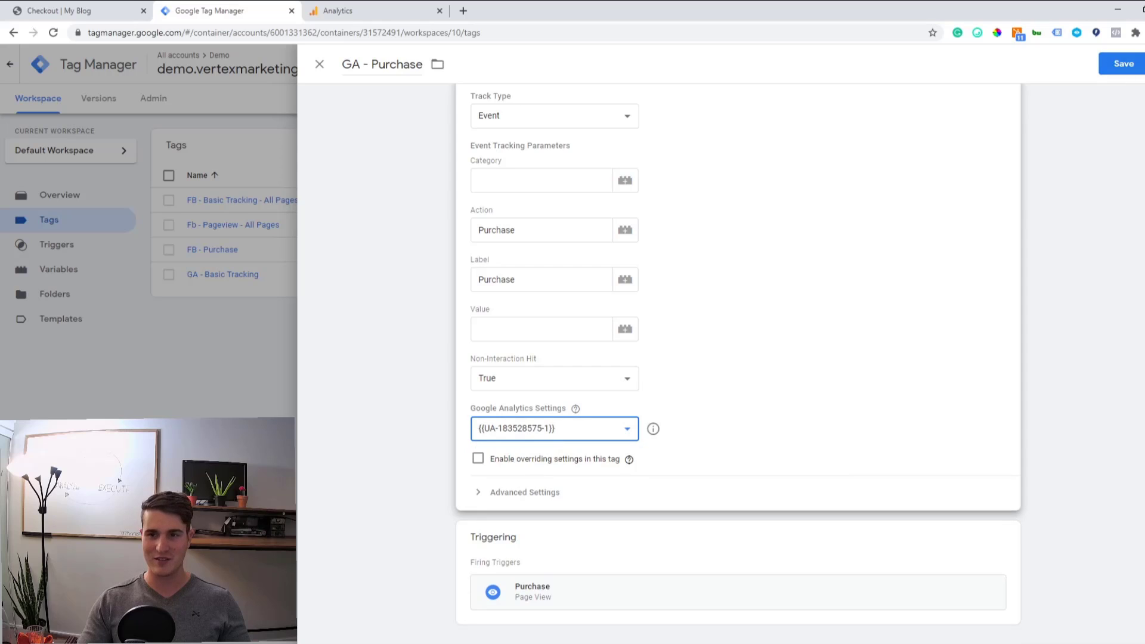
left_click(1122, 65)
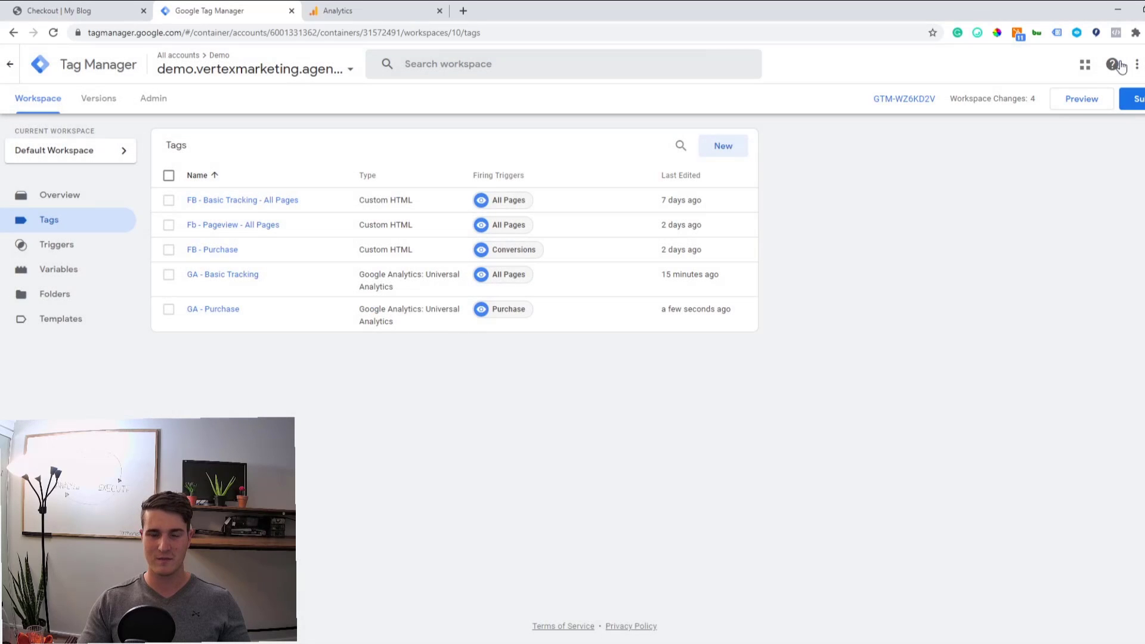
Submit and publish the workspace changes as a version named "Installed GA Purchase".
left_click(1138, 102)
left_click(586, 213)
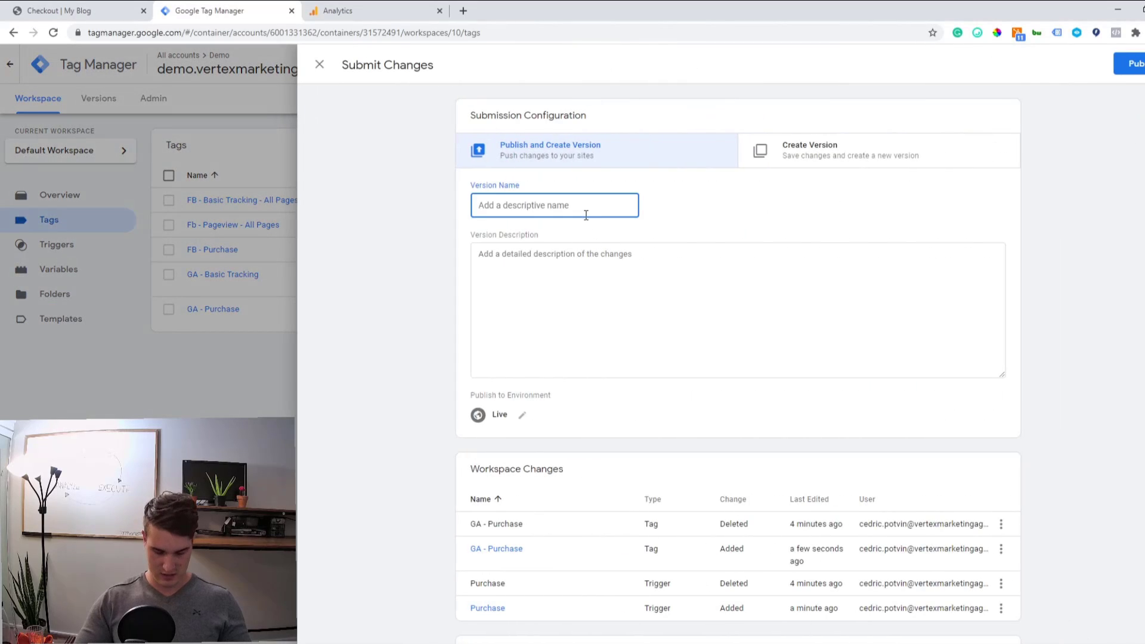
type("Installed G")
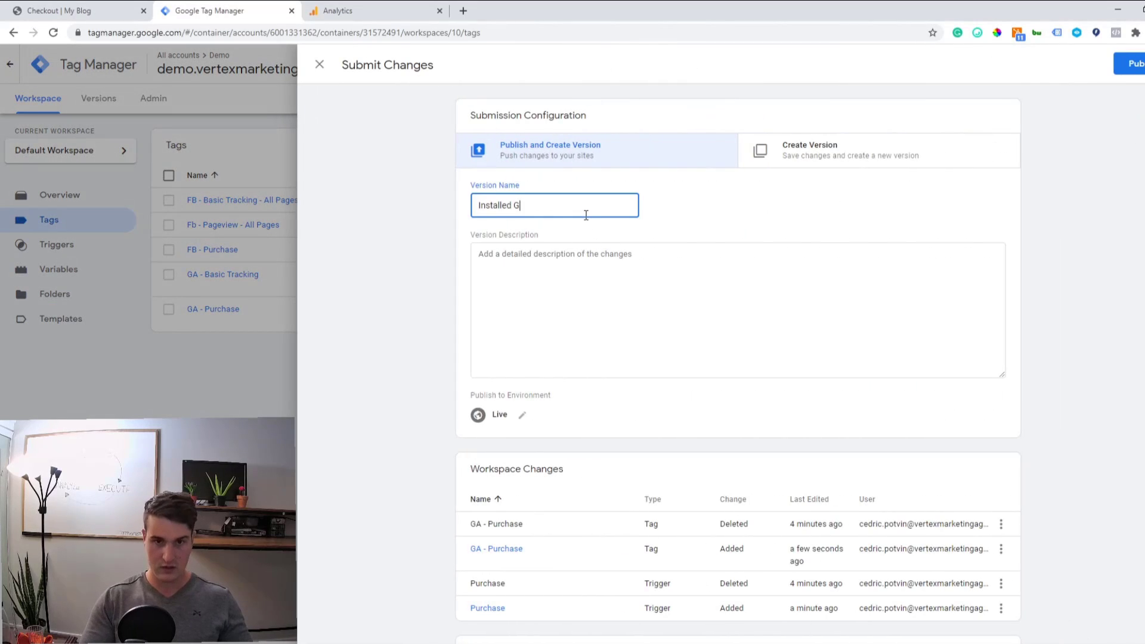
type("A Purchase")
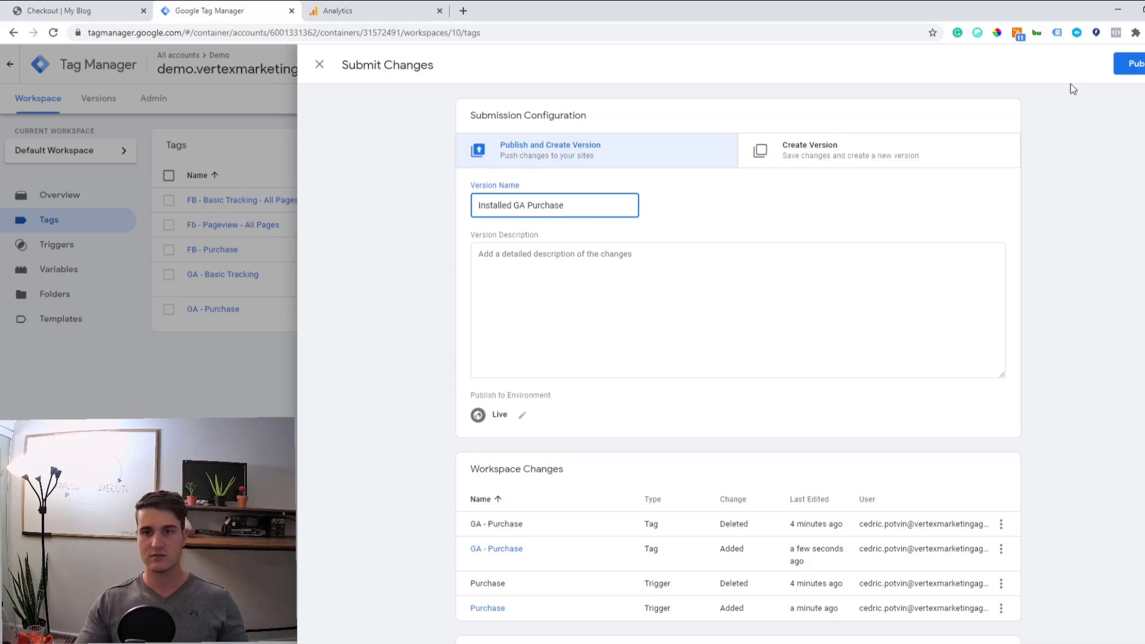
left_click(1136, 64)
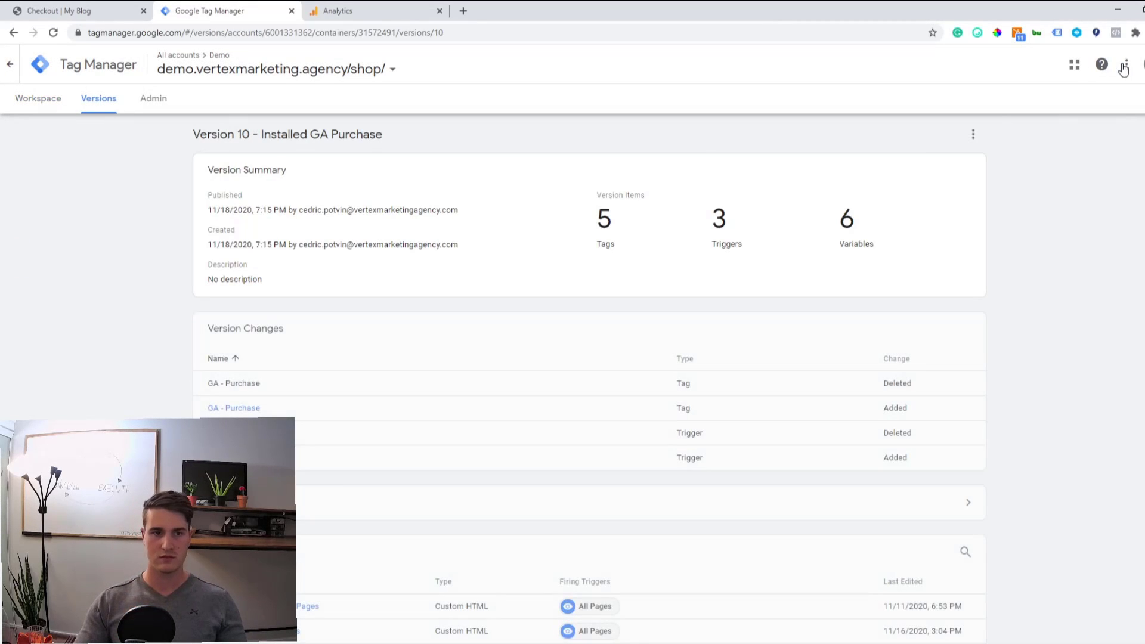
Copy the full URL of the shop's order-received page.
left_click(77, 12)
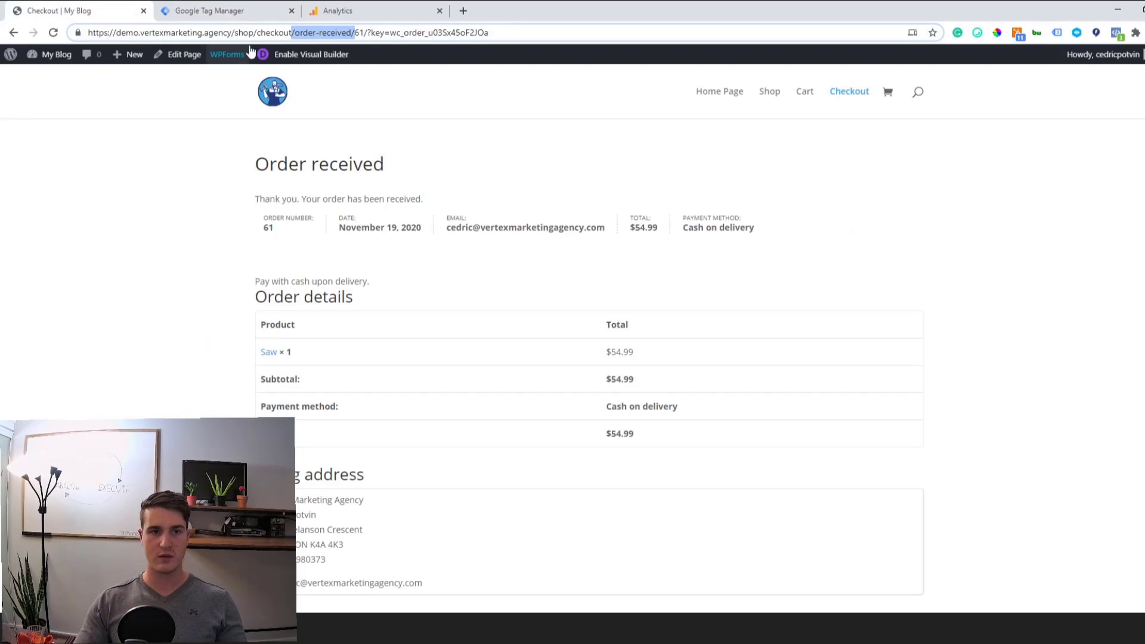
left_click(273, 33)
key("ctrl+c")
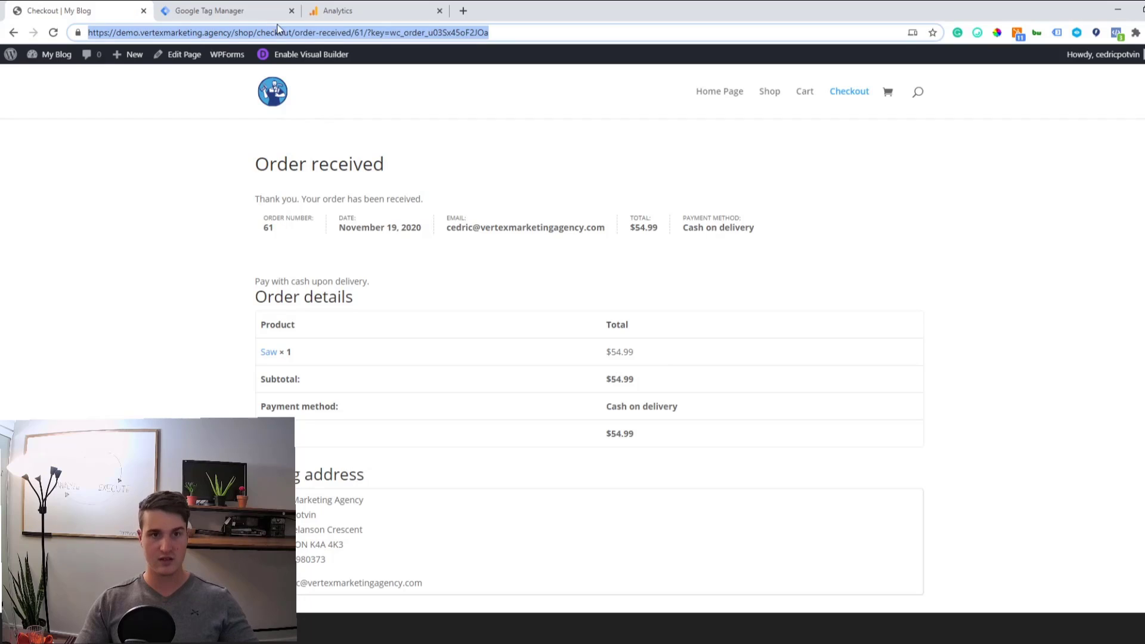
Start Tag Manager preview mode for the container from its workspace, using the copied order-received page URL.
left_click(221, 10)
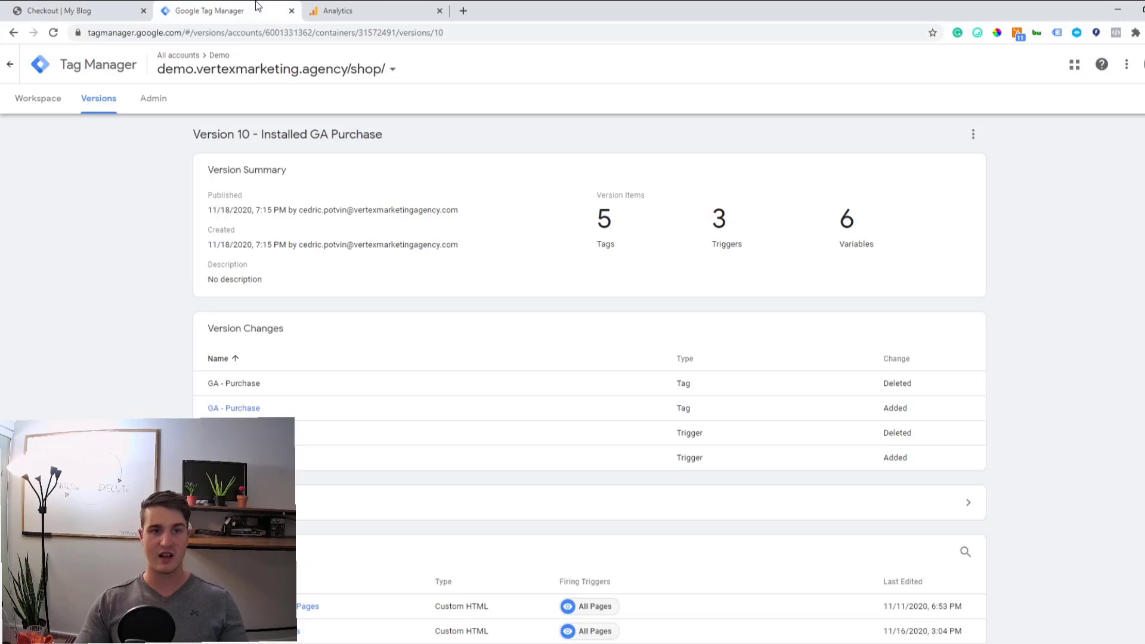
left_click(48, 100)
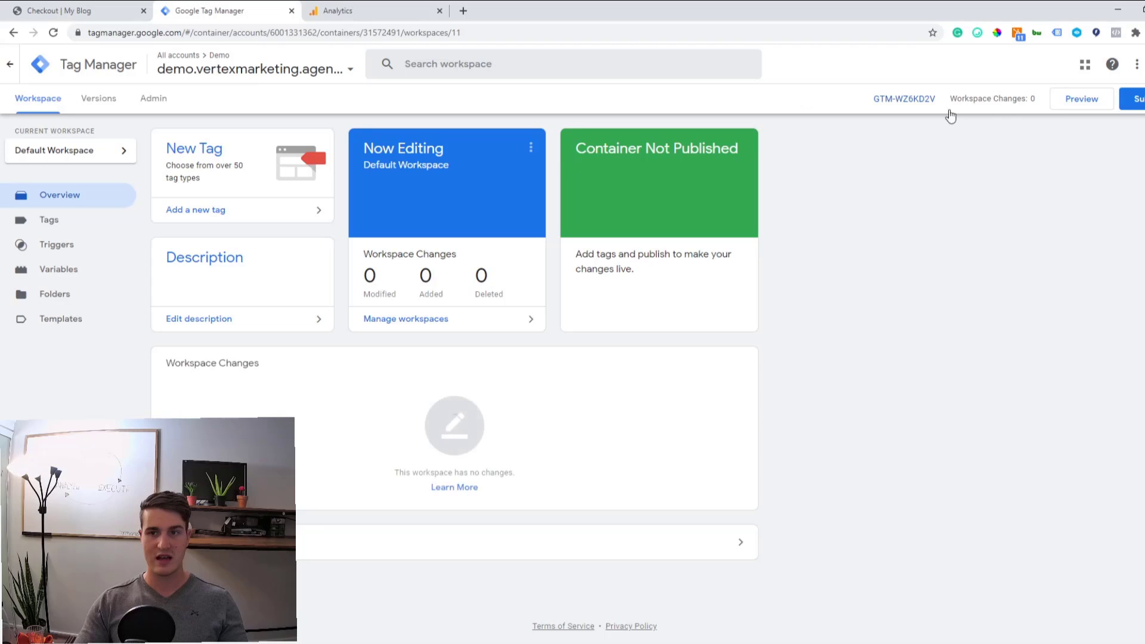
left_click(1082, 99)
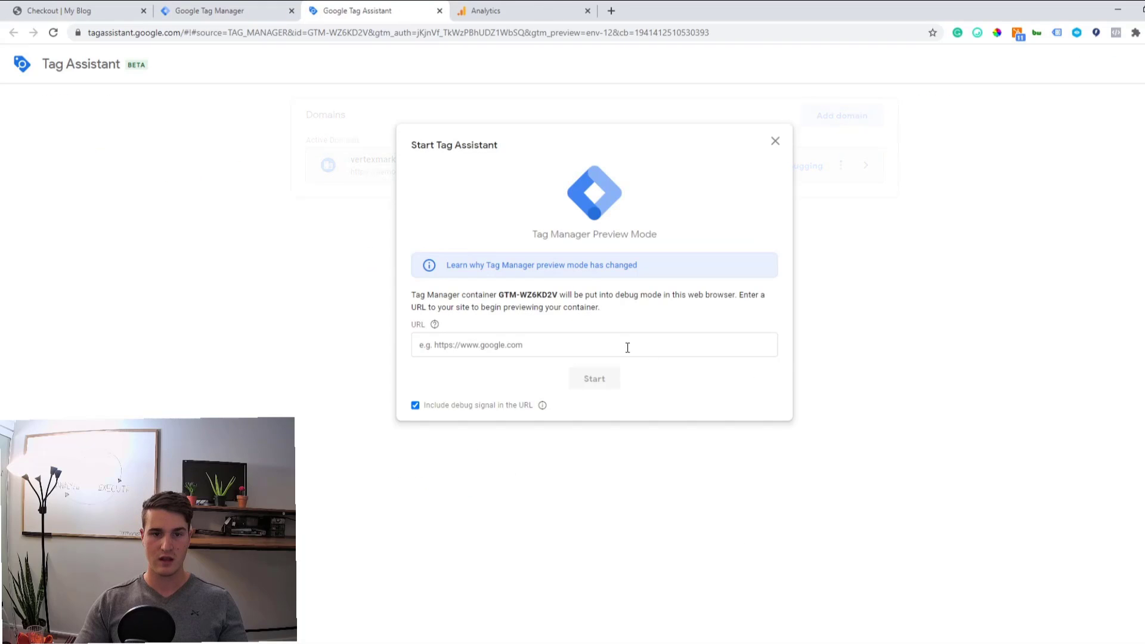
left_click(591, 351)
key("ctrl+v")
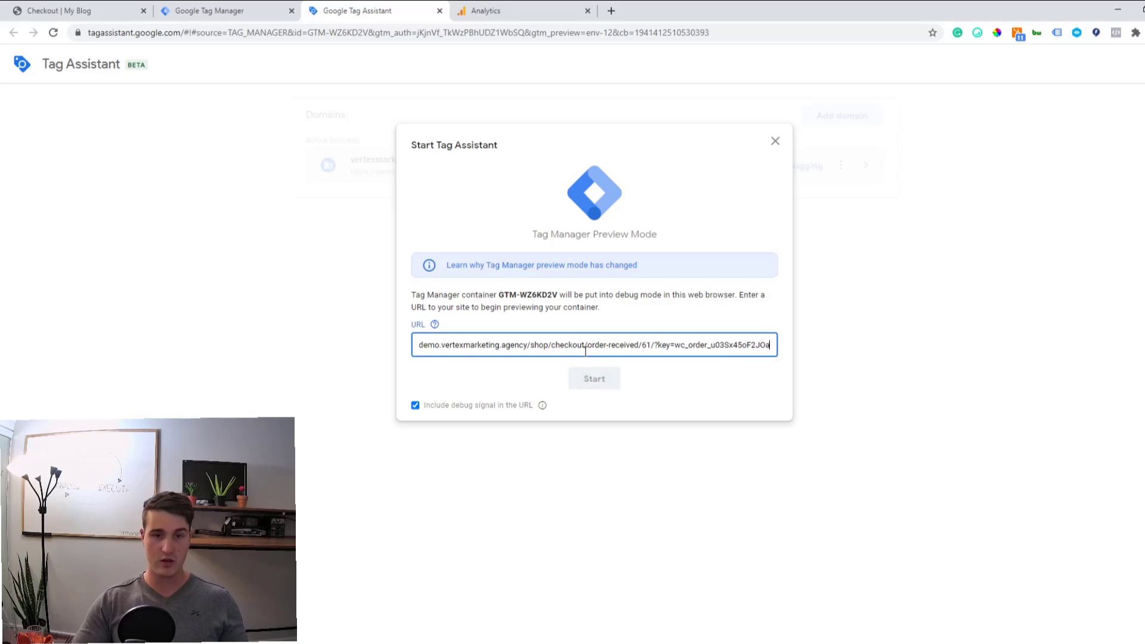
left_click(89, 10)
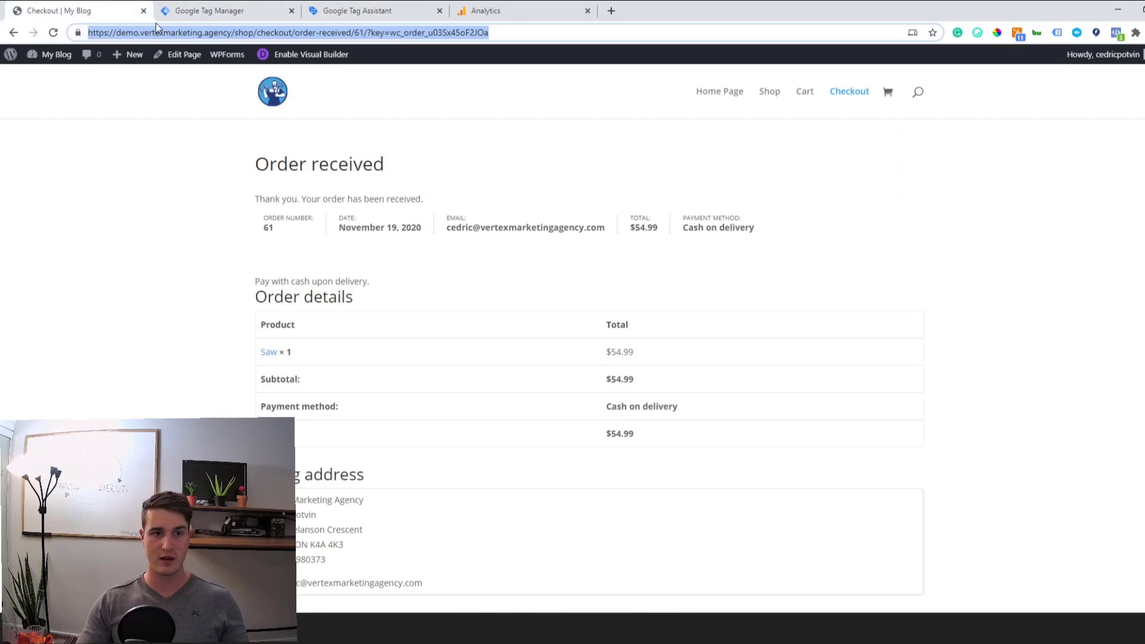
left_click(352, 11)
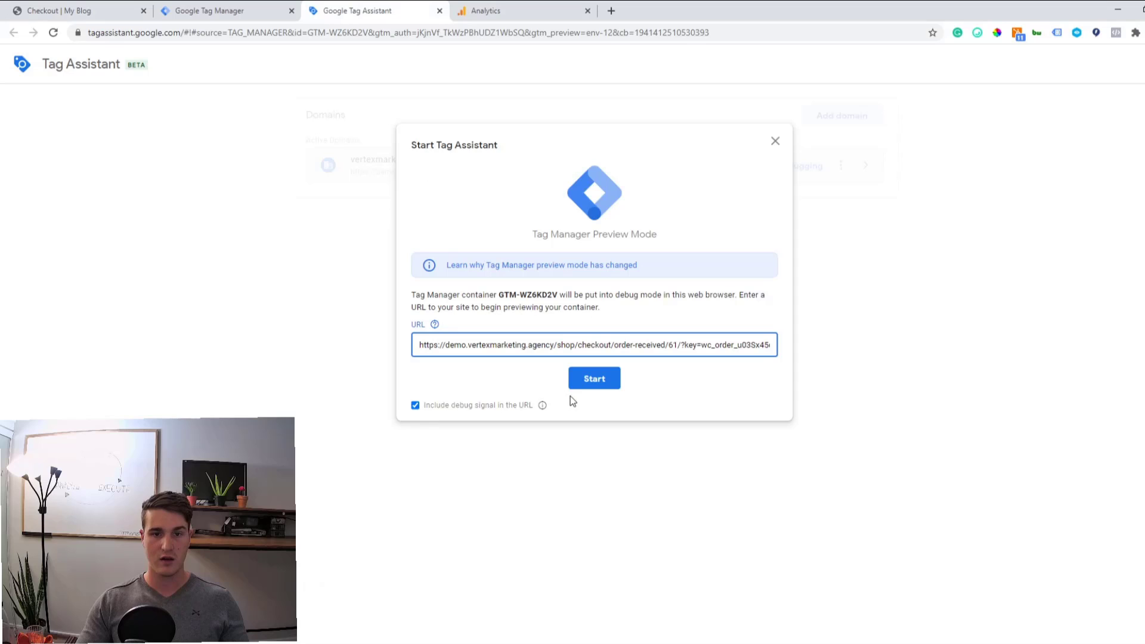
left_click(593, 379)
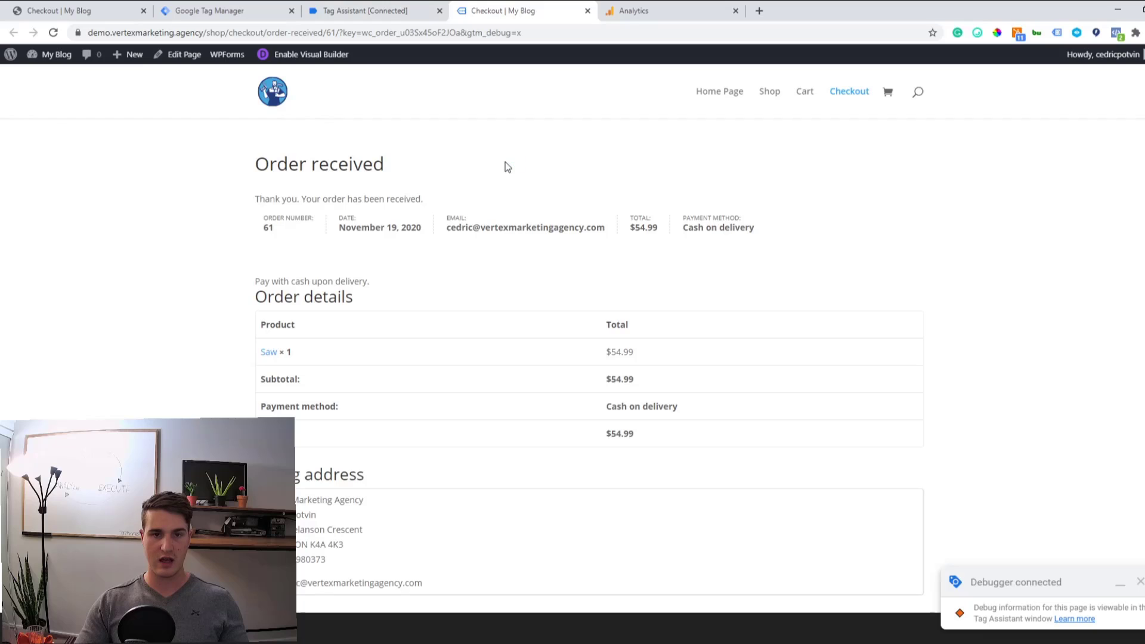
Return to Tag Assistant, continue past the connection notice and examine which tags fired on Container Loaded.
left_click(406, 10)
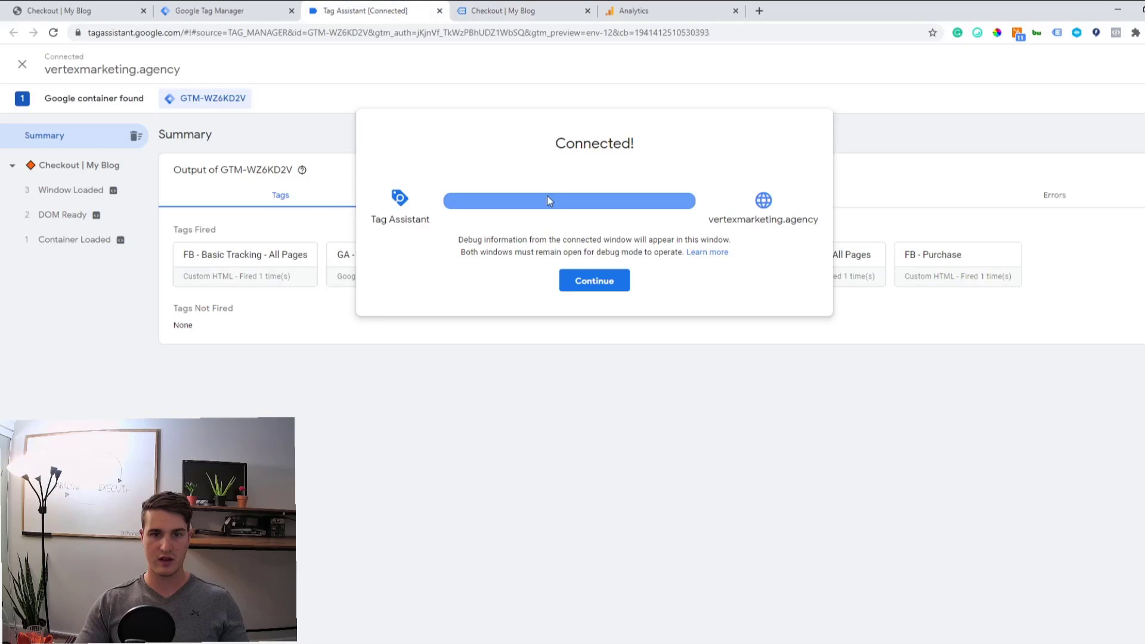
left_click(571, 280)
left_click(75, 241)
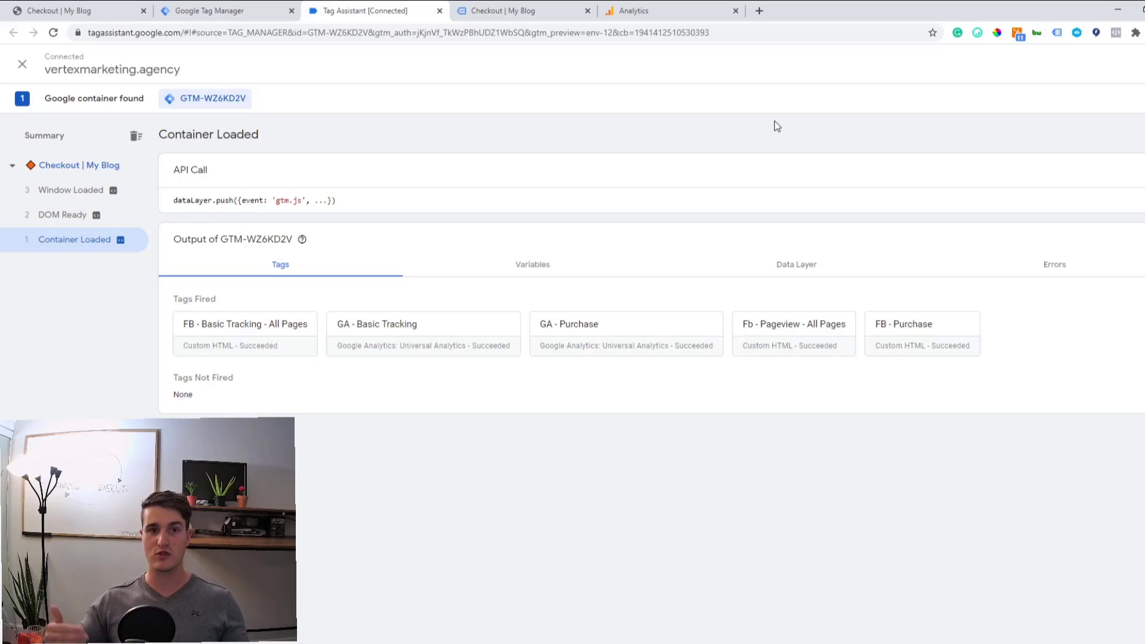
Switch to Google Analytics and start a new Custom goal in the All Web Site Data view's admin settings.
left_click(711, 6)
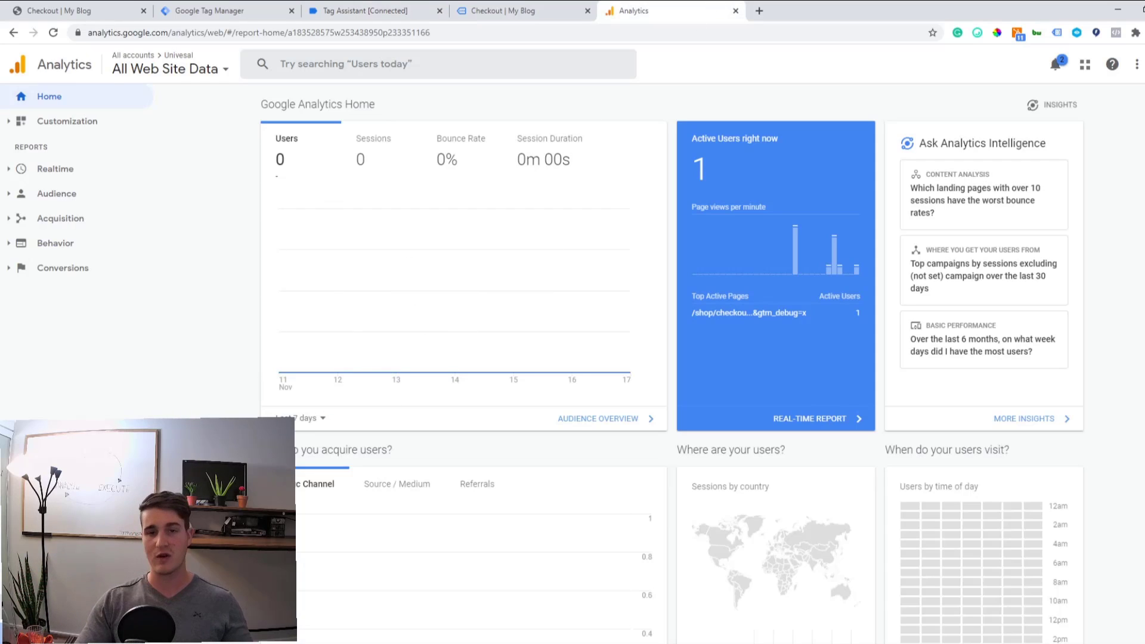
left_click(42, 610)
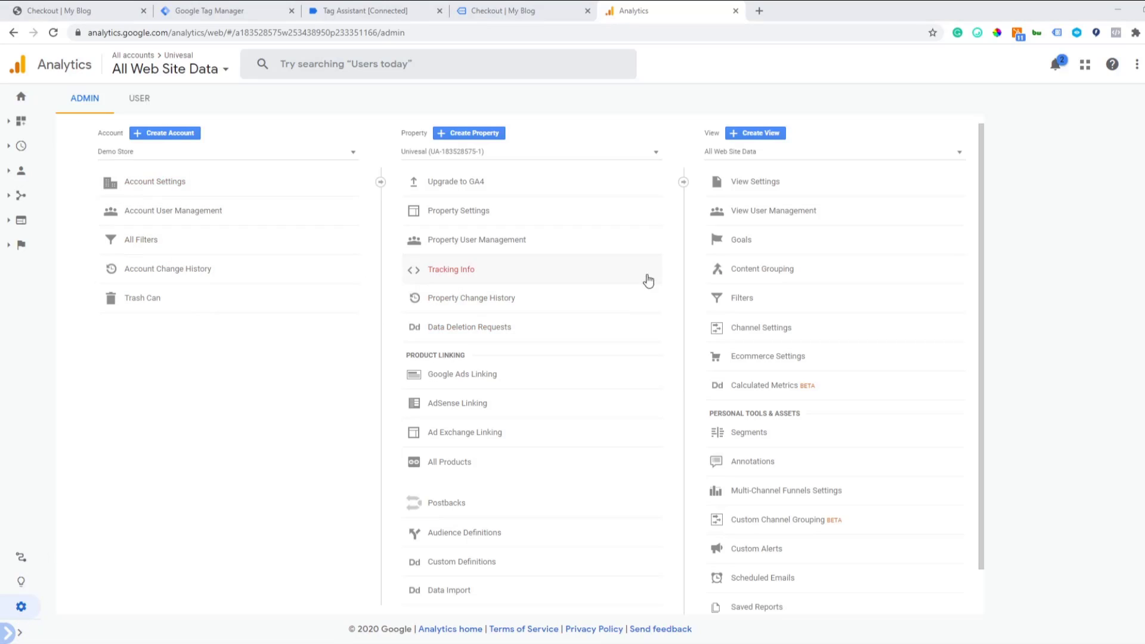
left_click(760, 241)
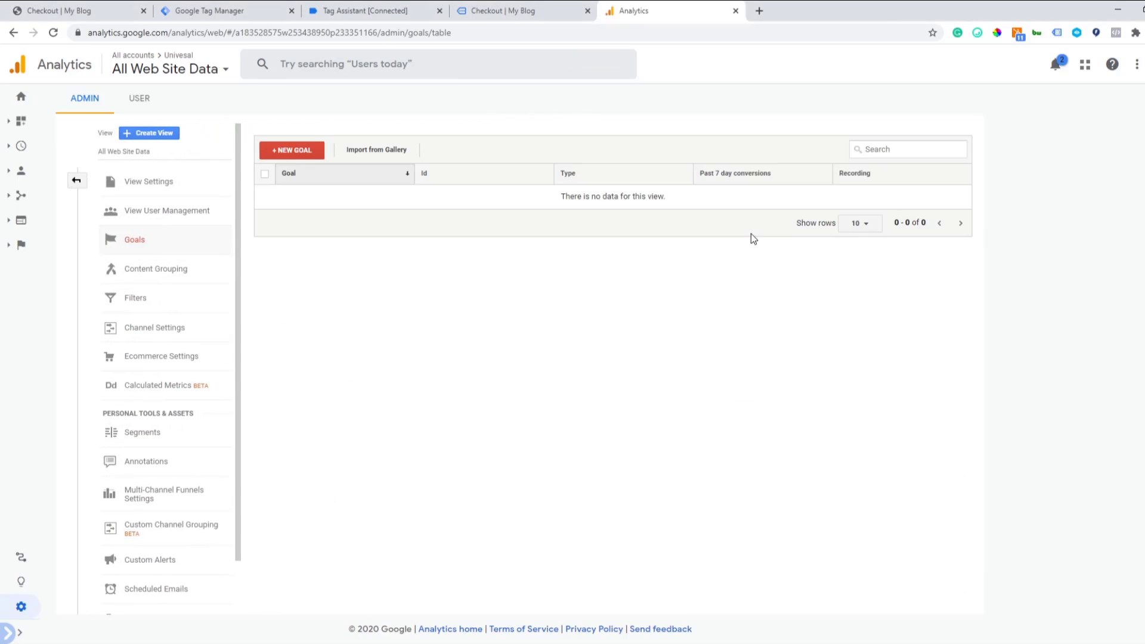
left_click(306, 153)
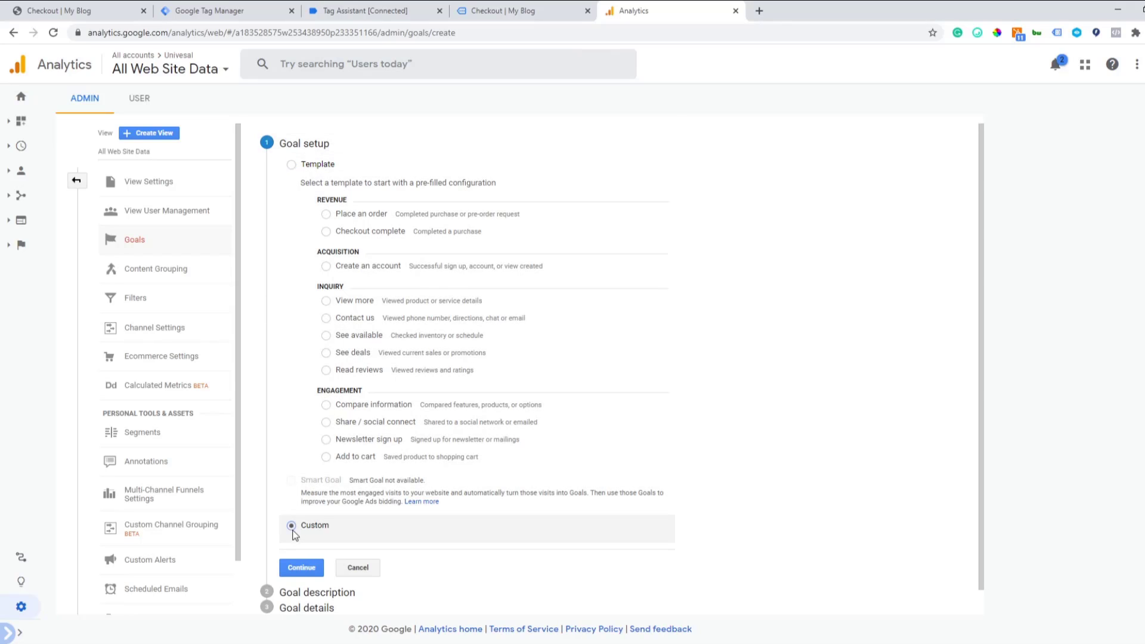
left_click(299, 566)
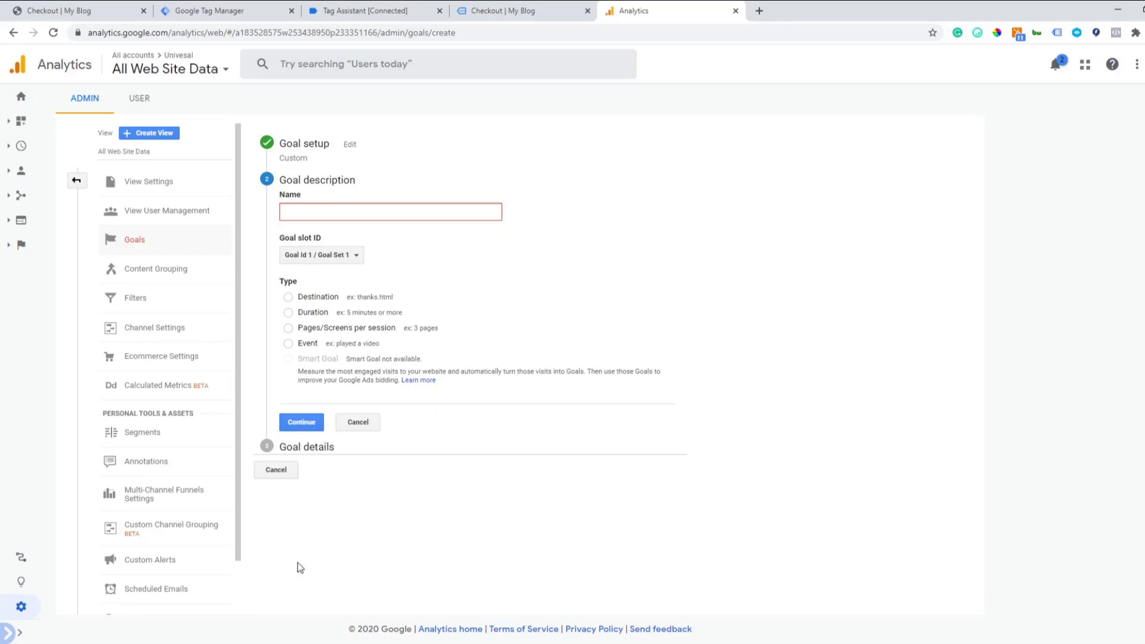
Name the goal "Purchase", set its type to Event and continue to the goal details.
type("Purchase")
left_click(287, 345)
left_click(316, 421)
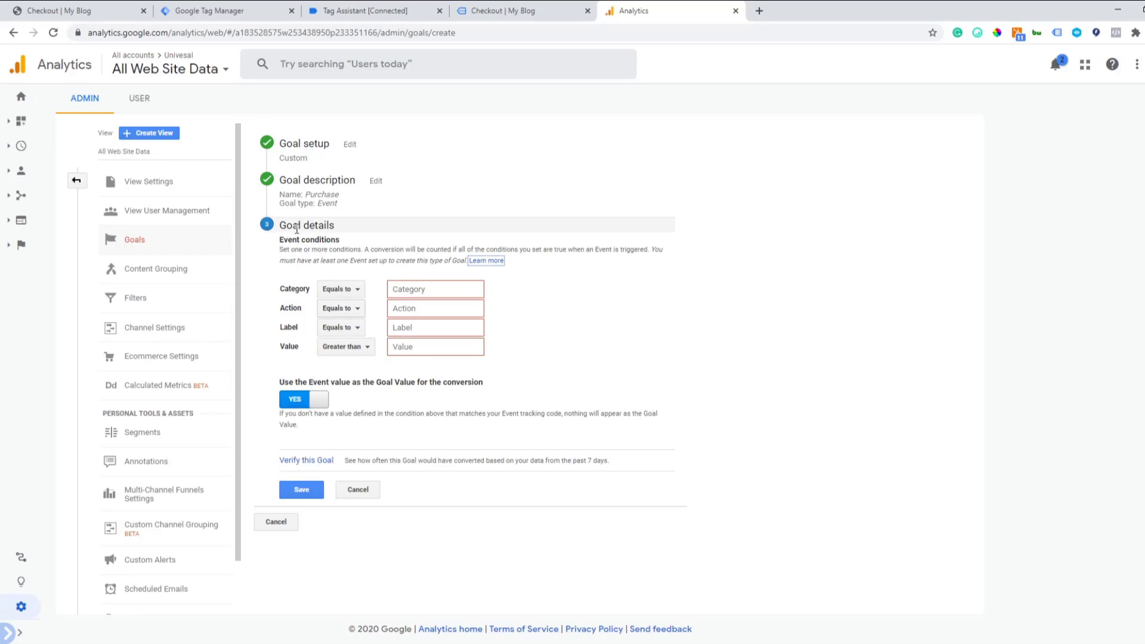
Switch to Google Tag Manager and open the GA - Purchase tag's configuration to check its event tracking parameters.
left_click(210, 10)
left_click(85, 224)
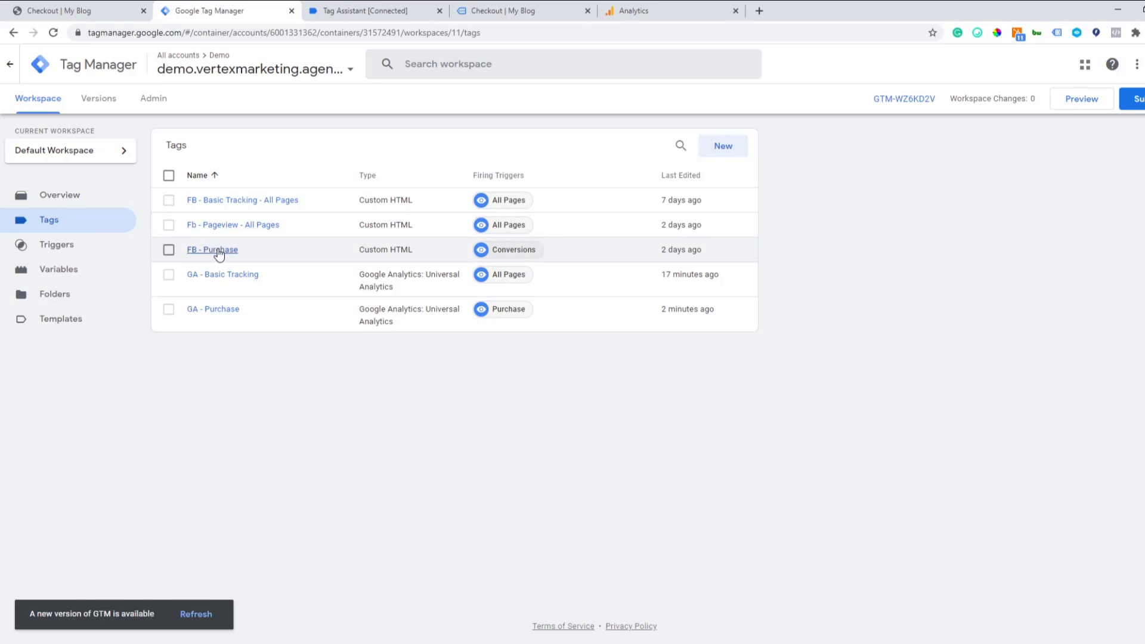
left_click(224, 309)
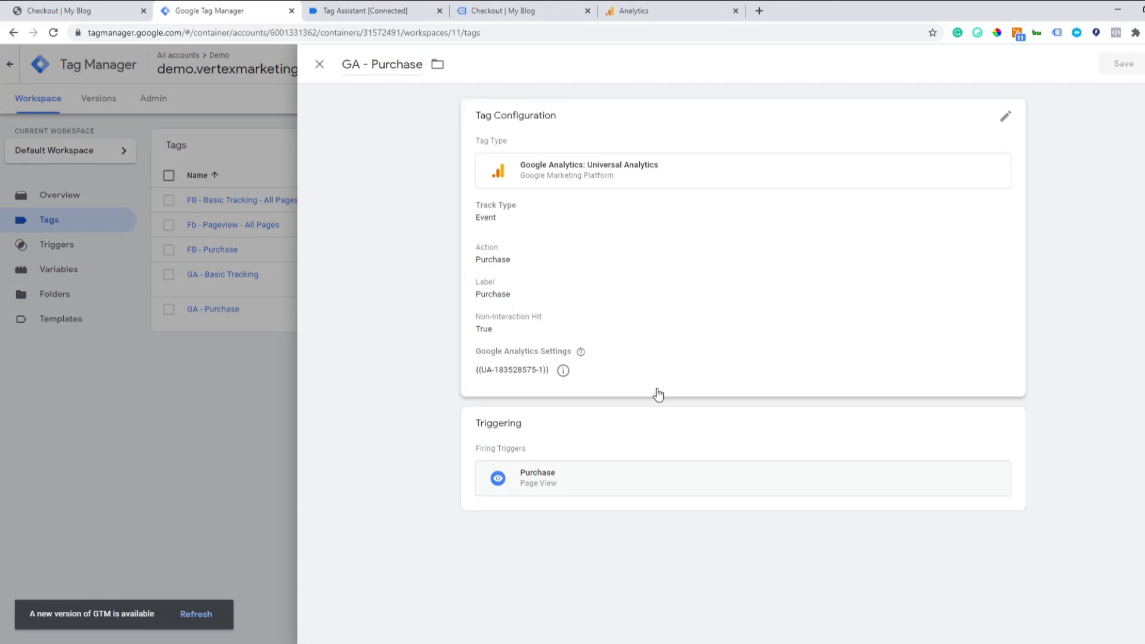
left_click(560, 326)
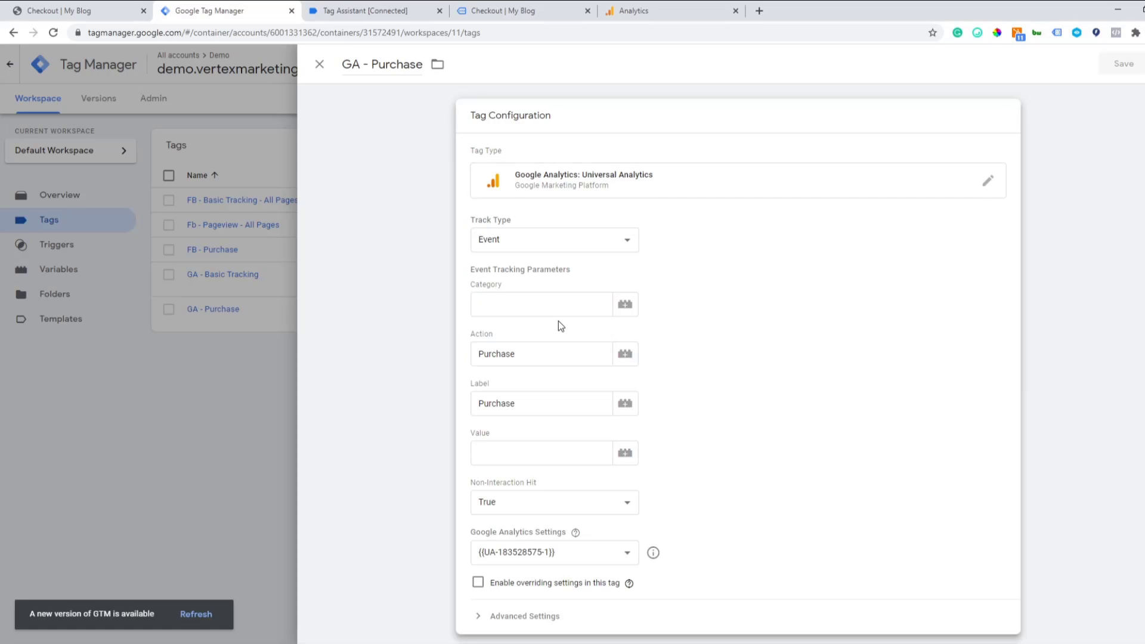
Check the label in the GA - Purchase tag, switch to Google Analytics and set the goal's Label condition to equal "Purchase".
mouse_move(489, 389)
left_mouse_down()
mouse_move(473, 391)
mouse_move(483, 409)
left_mouse_up()
left_click(521, 405)
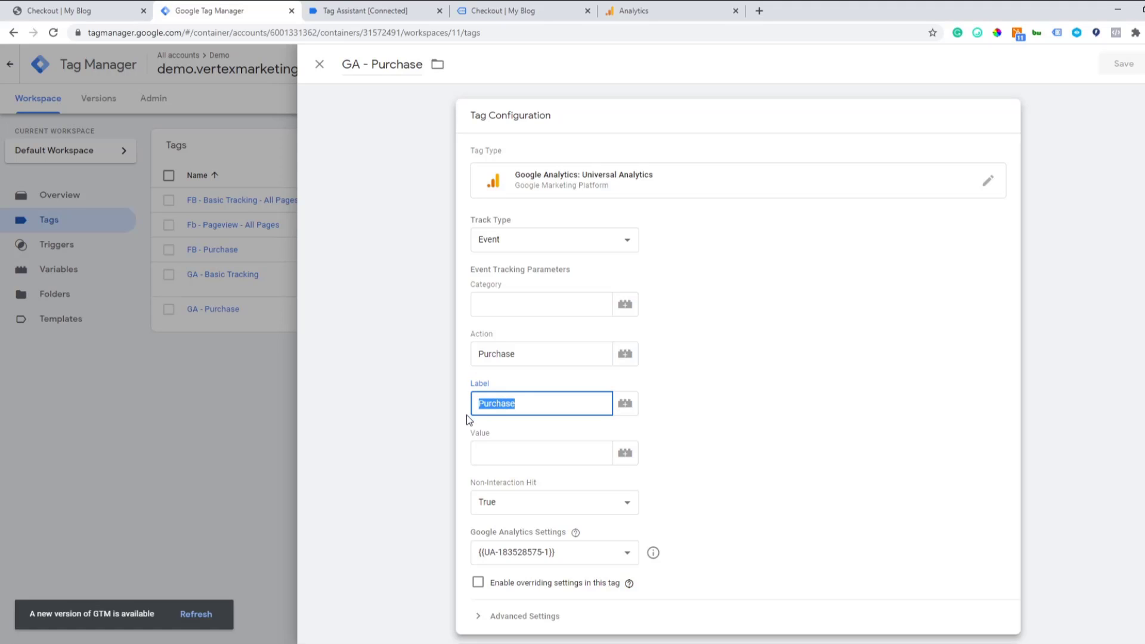
left_click(632, 11)
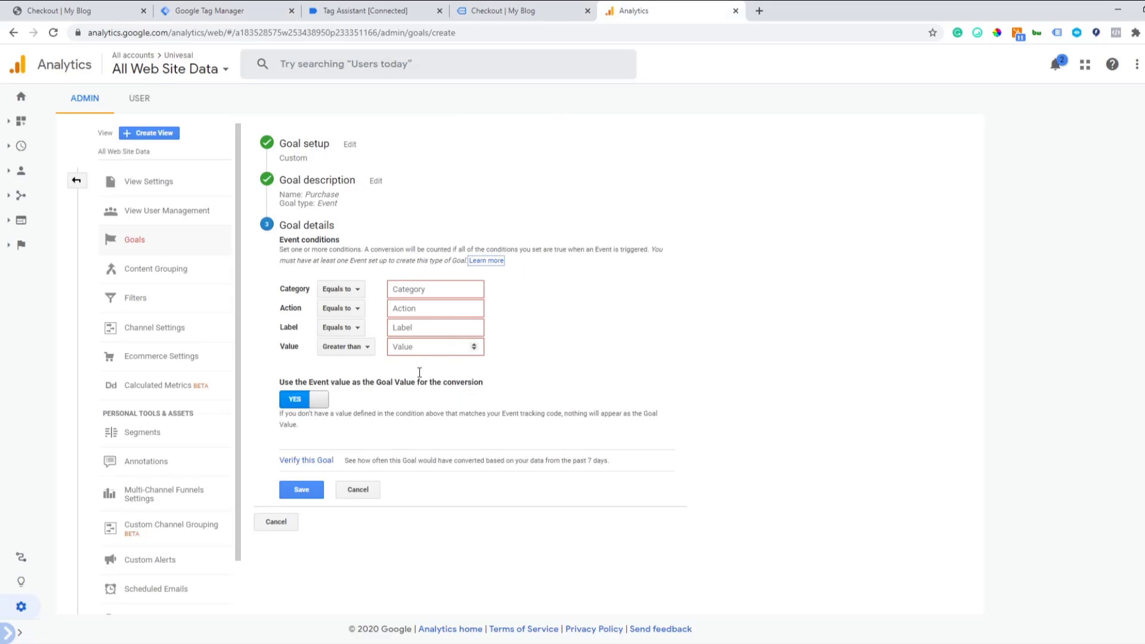
left_click(410, 329)
type("Purchase")
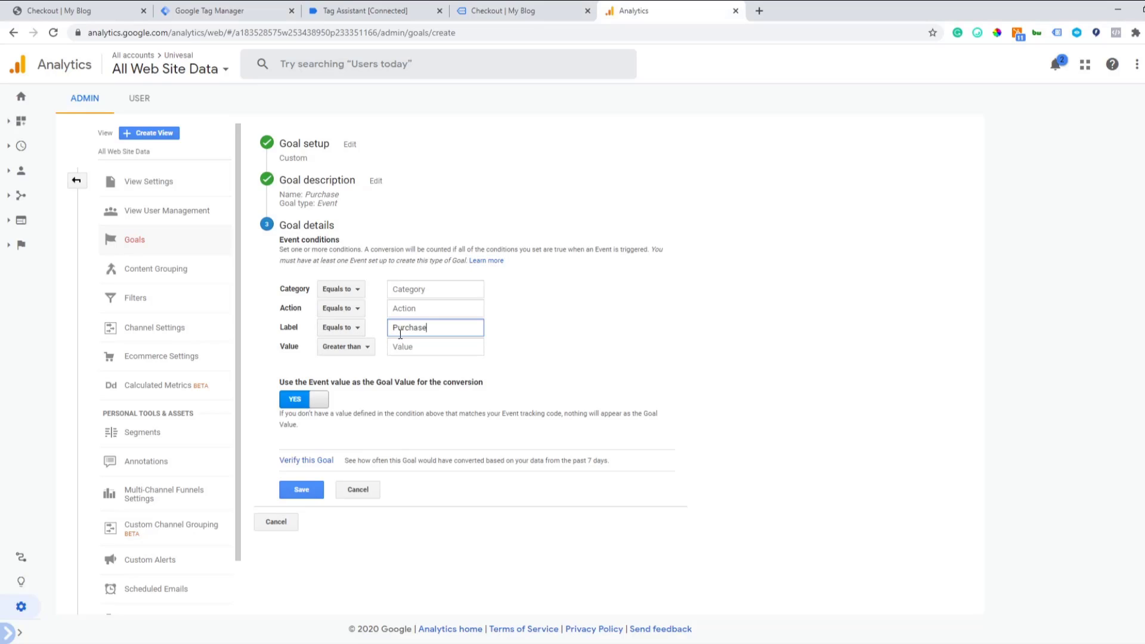
left_click(413, 309)
left_click(445, 322)
Switch to Google Tag Manager and clear the Label parameter of the GA - Purchase tag.
left_click(396, 10)
left_click(176, 10)
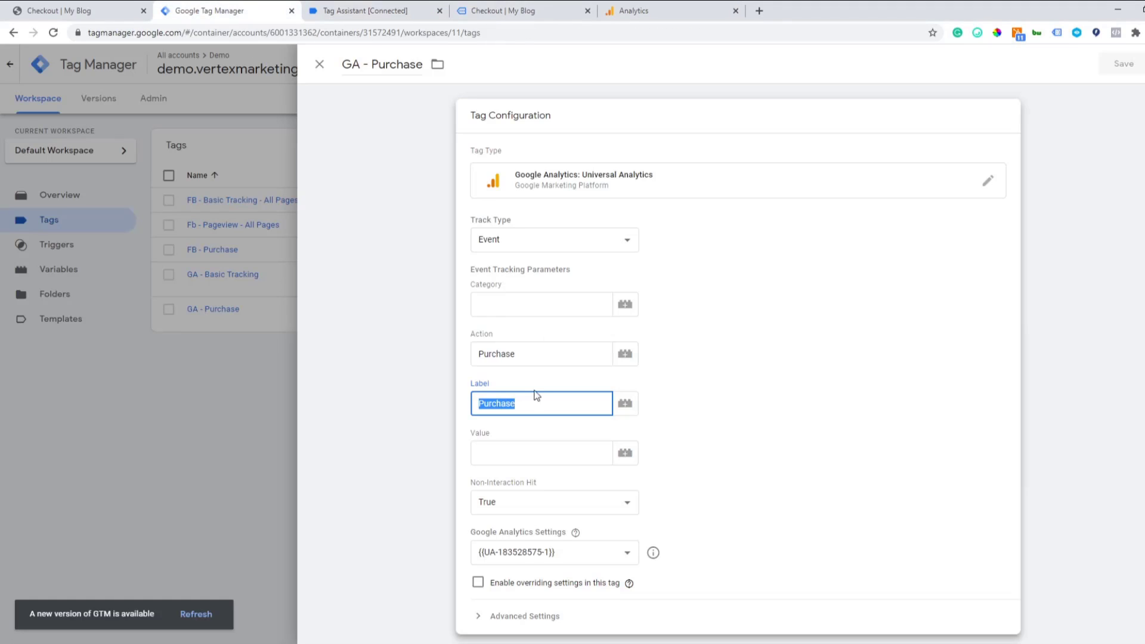
left_click(534, 404)
left_click_drag(529, 405, 467, 402)
key("BackSpace")
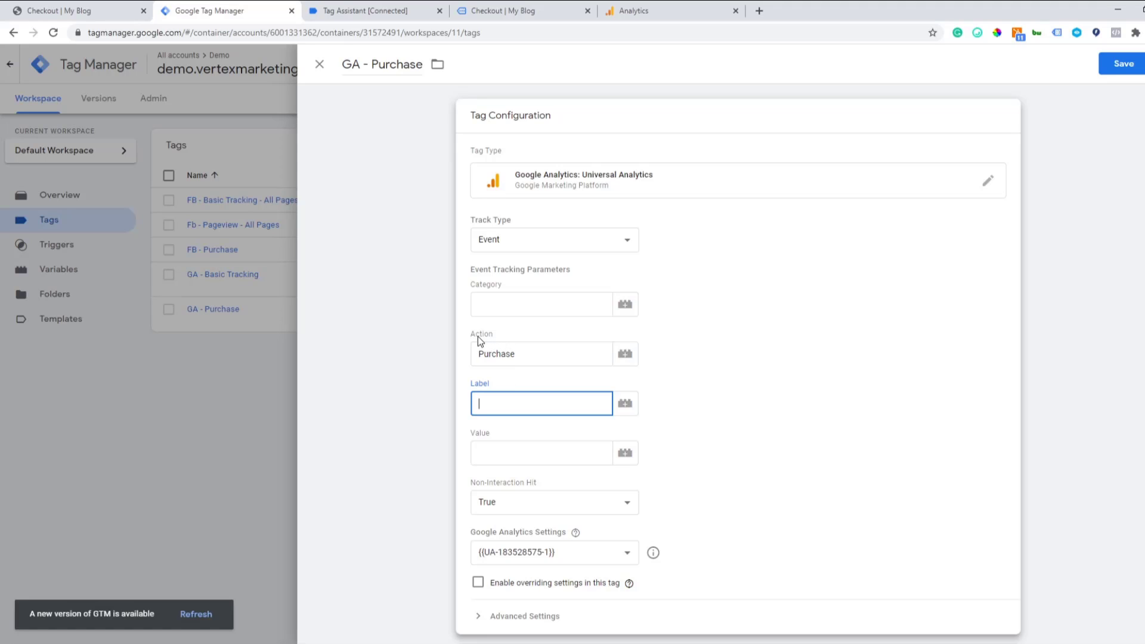
Return to Google Analytics and save the Purchase goal with its Label condition.
left_click(665, 9)
left_click(448, 305)
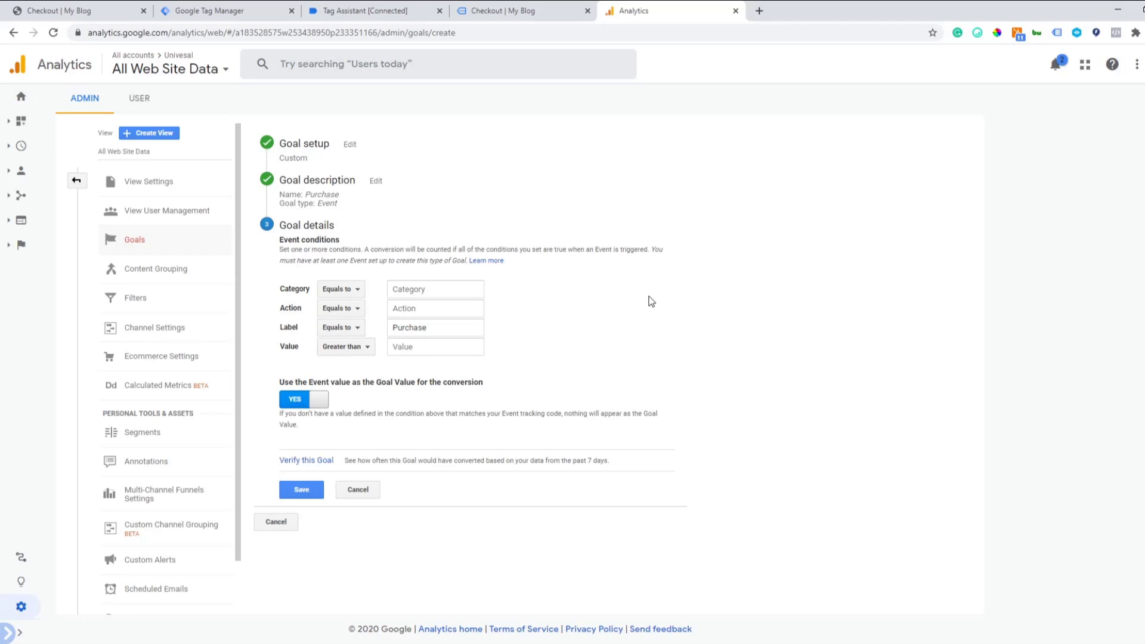
left_click(302, 491)
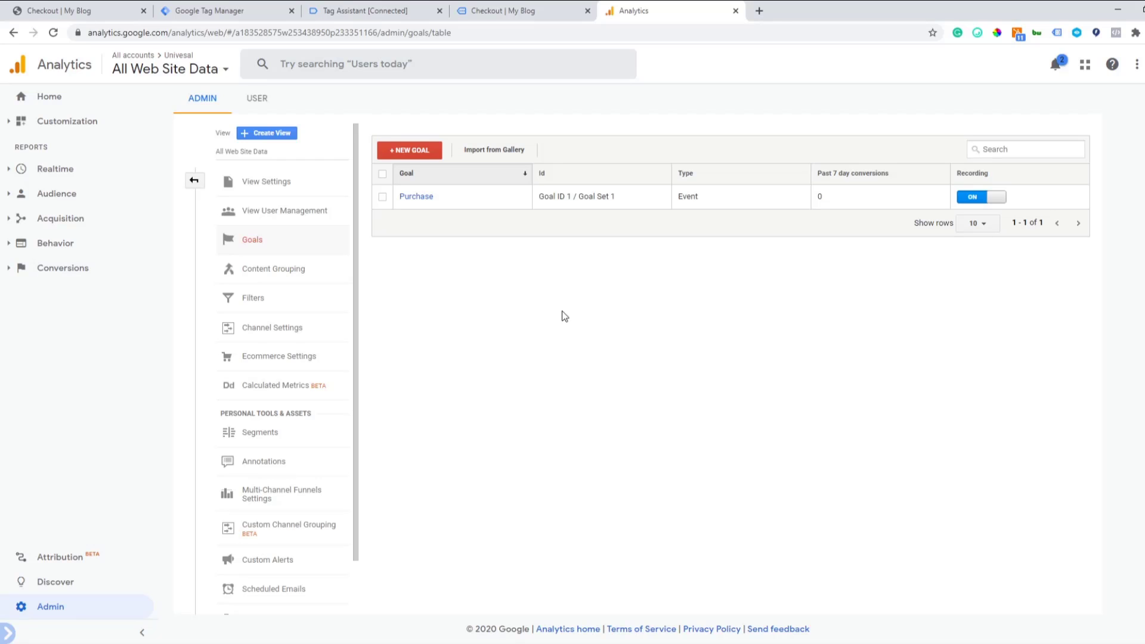
Open the Goals Overview report in the Conversions reports.
left_click(62, 277)
left_click(61, 286)
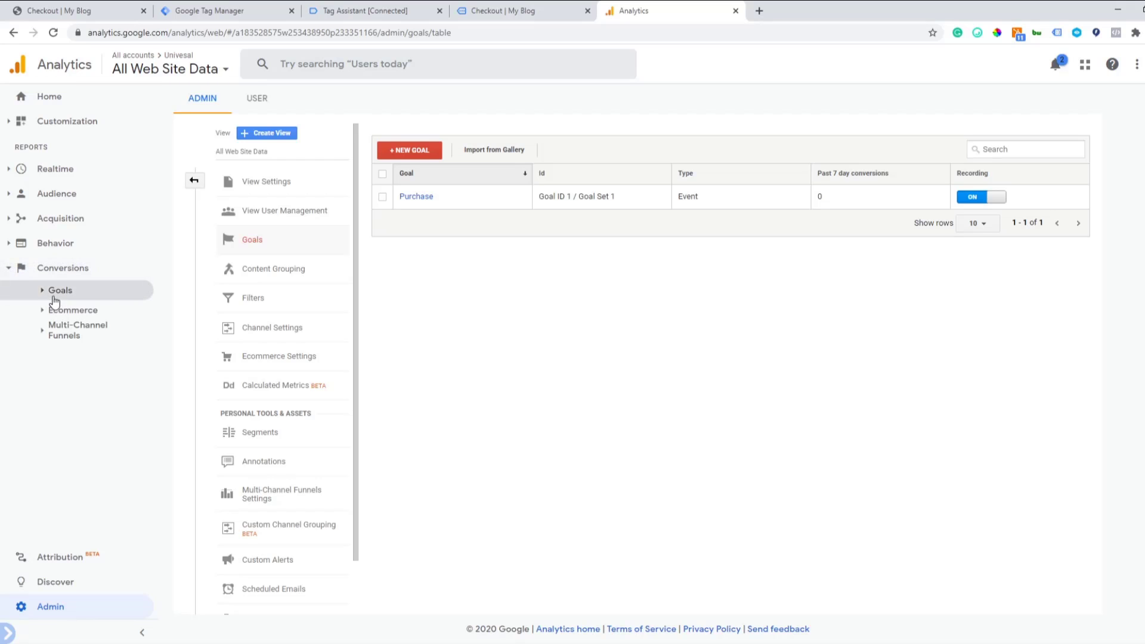
left_click(75, 315)
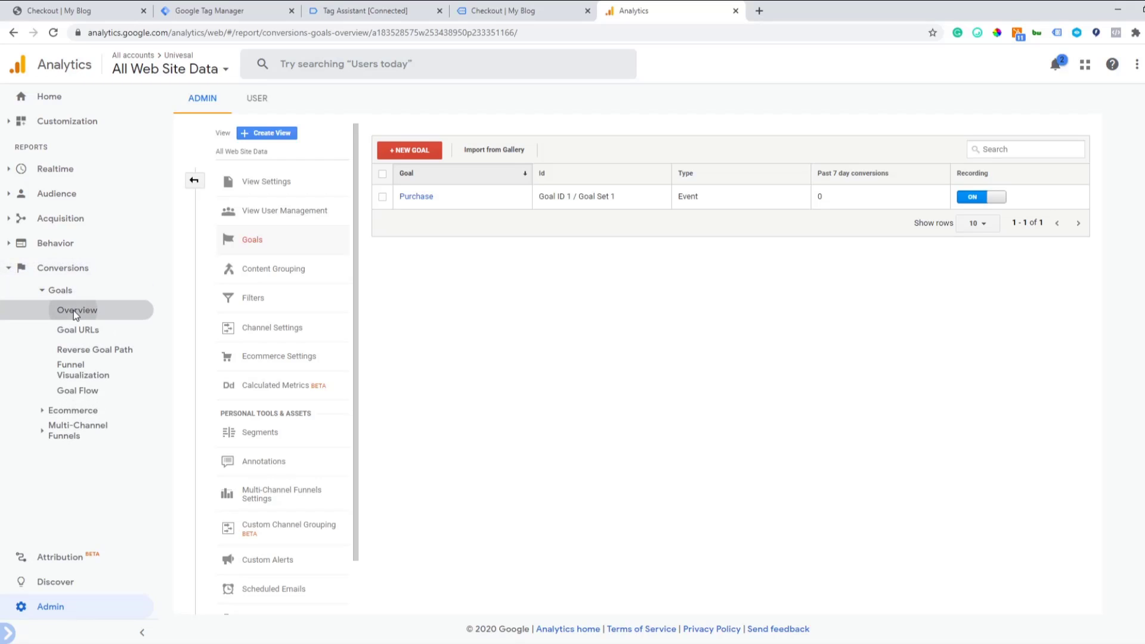